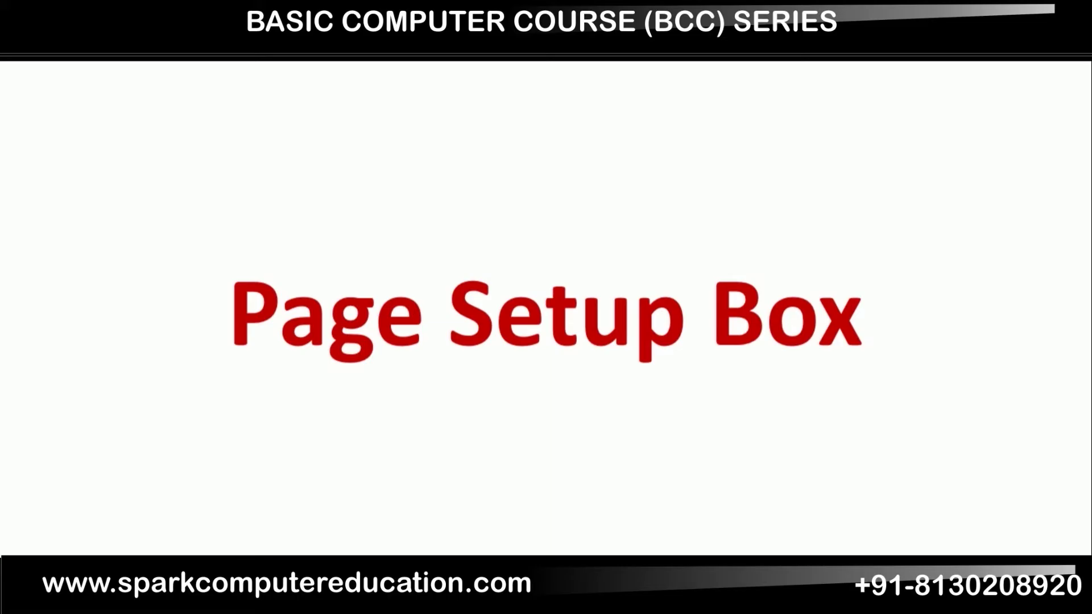
# Advance the introductory slides to the 'Page Setup Box' title slide.
pyautogui.click(315, 297)
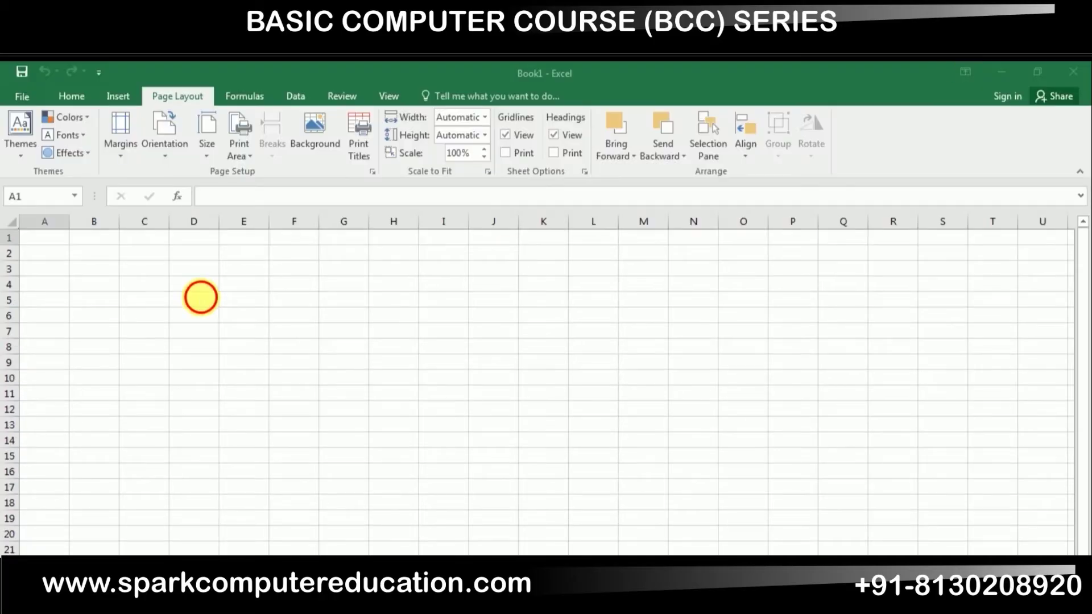
# Check the margin presets and preview the sheet printing on Letter with Normal Margins.
pyautogui.press('alt')
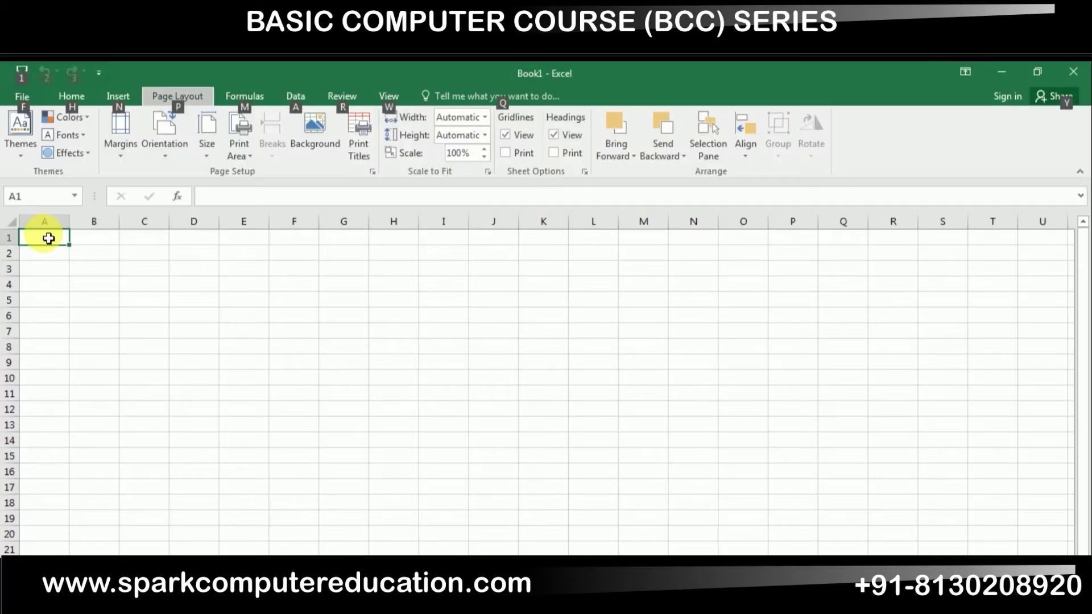
pyautogui.press('p')
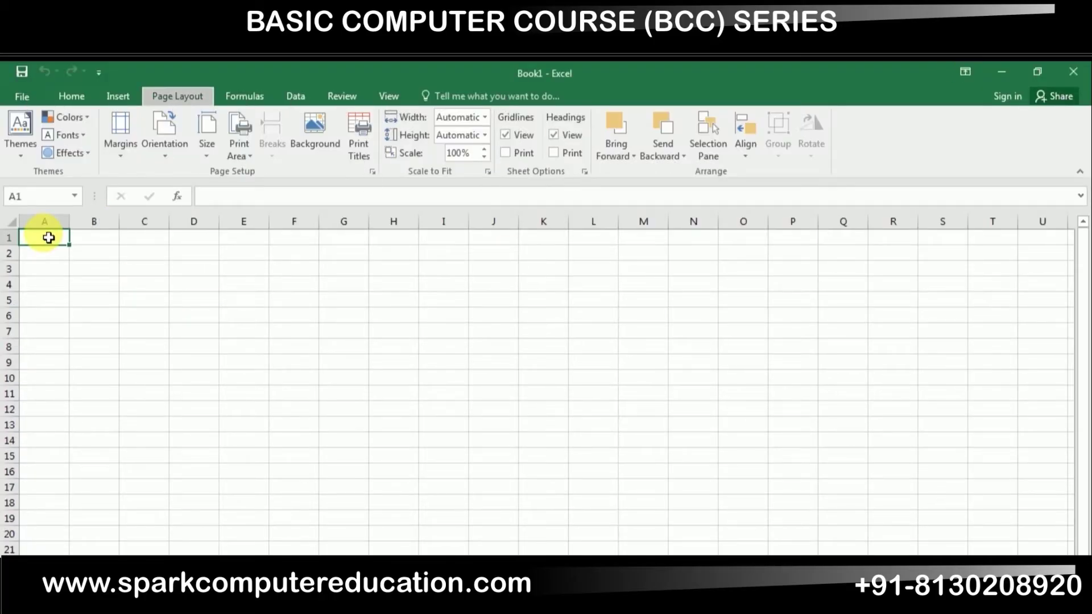
pyautogui.press('m')
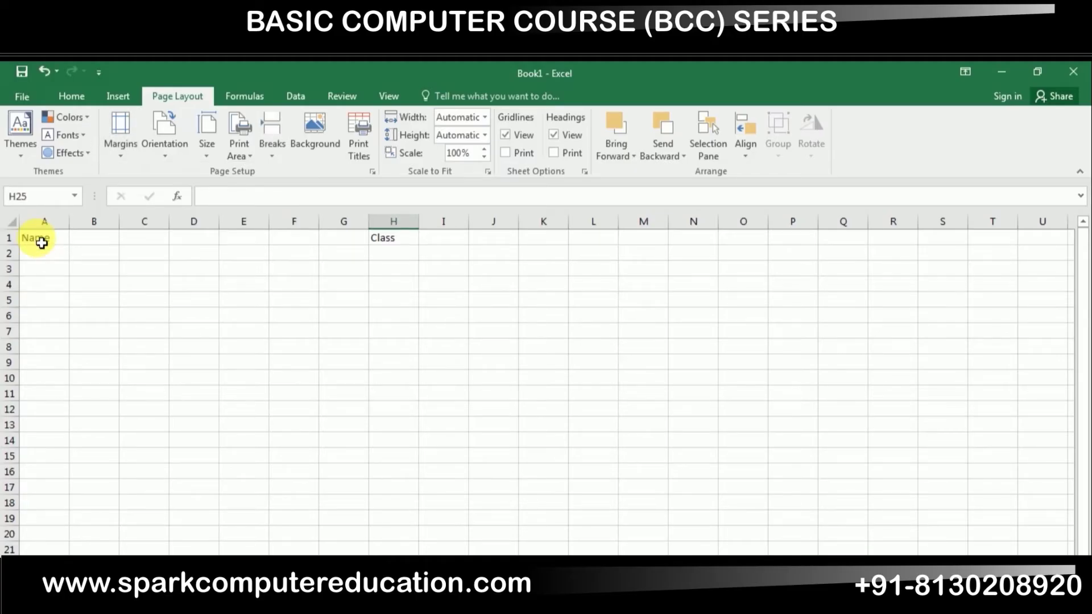
pyautogui.hotkey('ctrl', 'p')
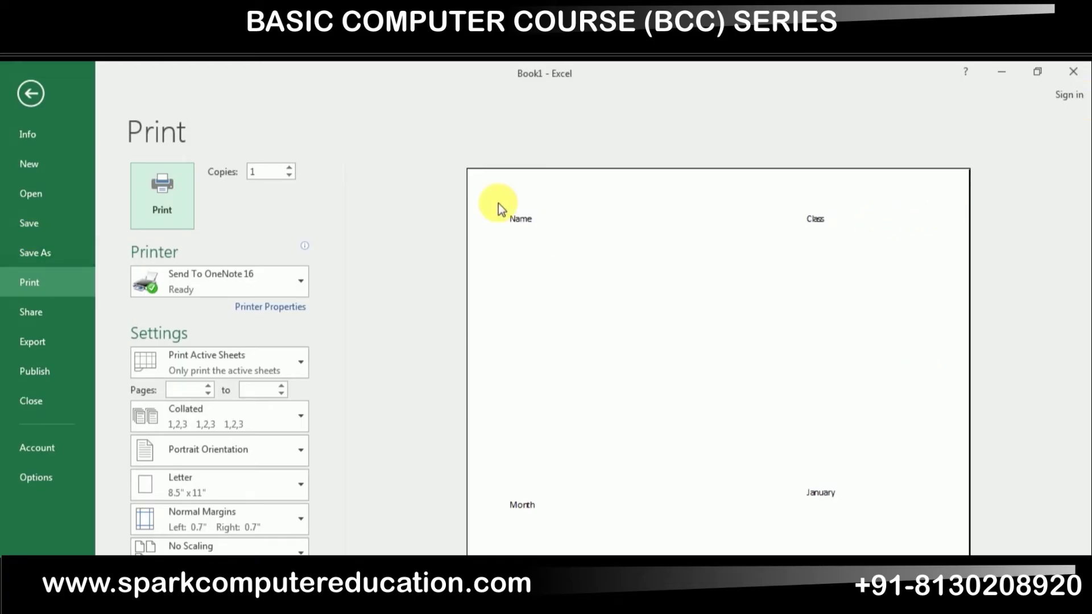
# Close the print preview and return to cell A1 of the worksheet.
pyautogui.click(483, 514)
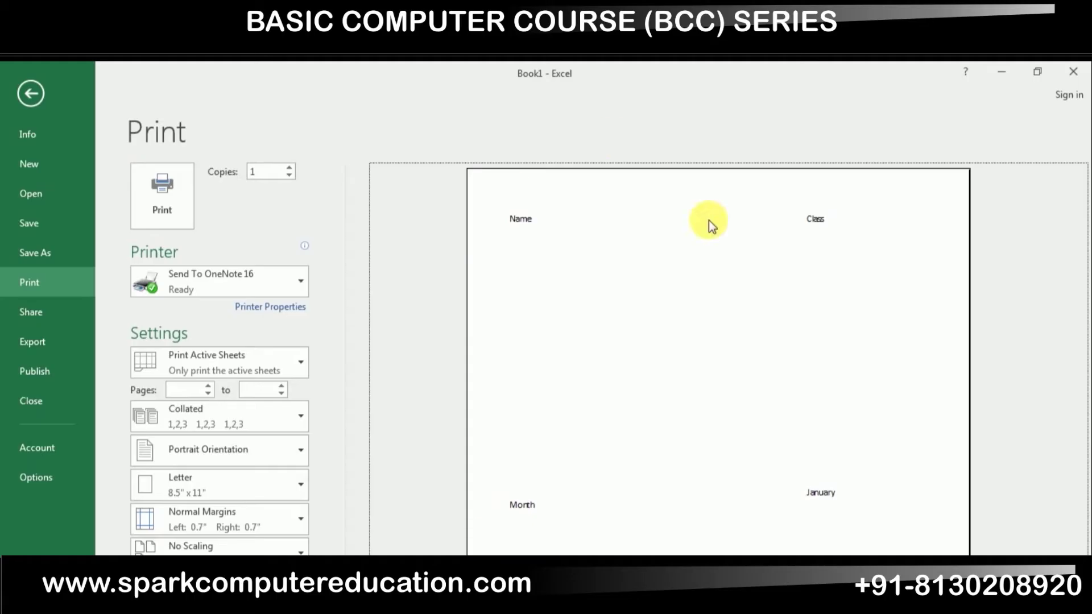
pyautogui.click(32, 93)
pyautogui.hotkey('ctrl', 'Home')
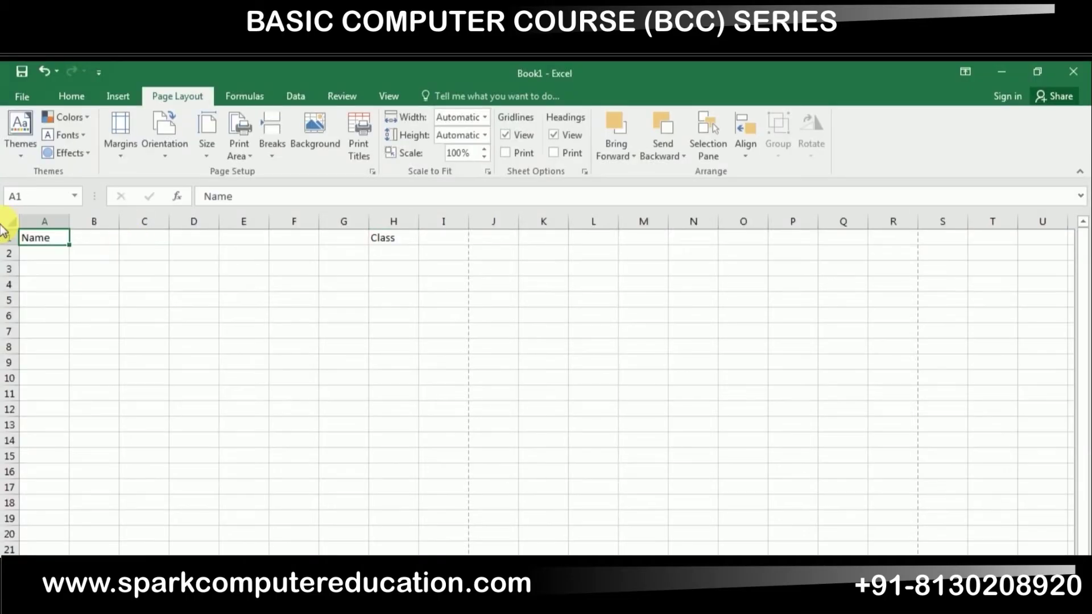
# Apply the Wide 1-inch margin preset and preview the printed page.
pyautogui.press('alt')
pyautogui.press('p')
pyautogui.press('o')
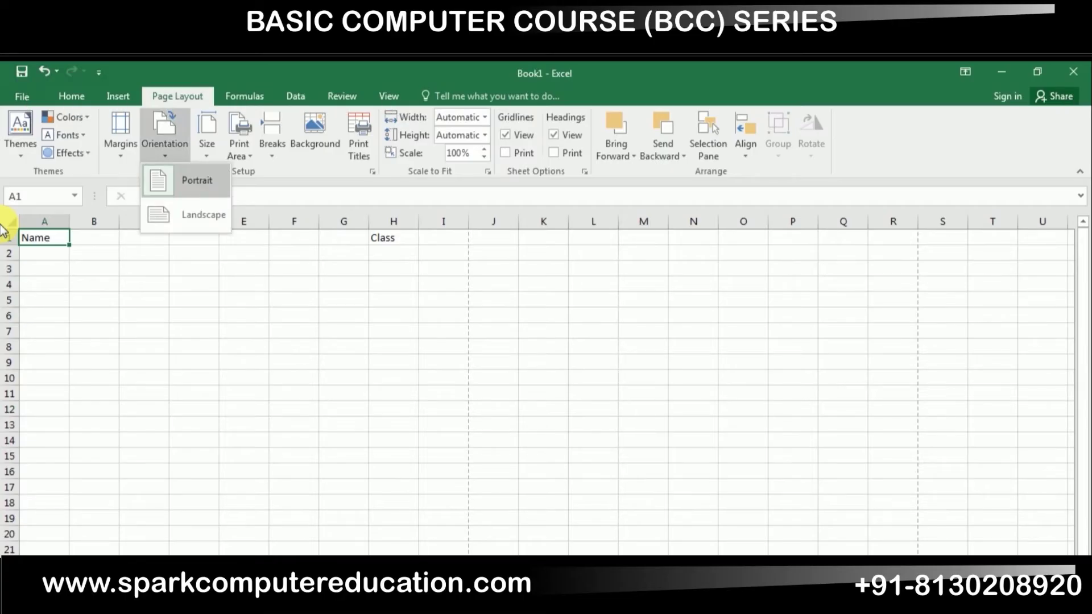
pyautogui.press('Escape')
pyautogui.press('m')
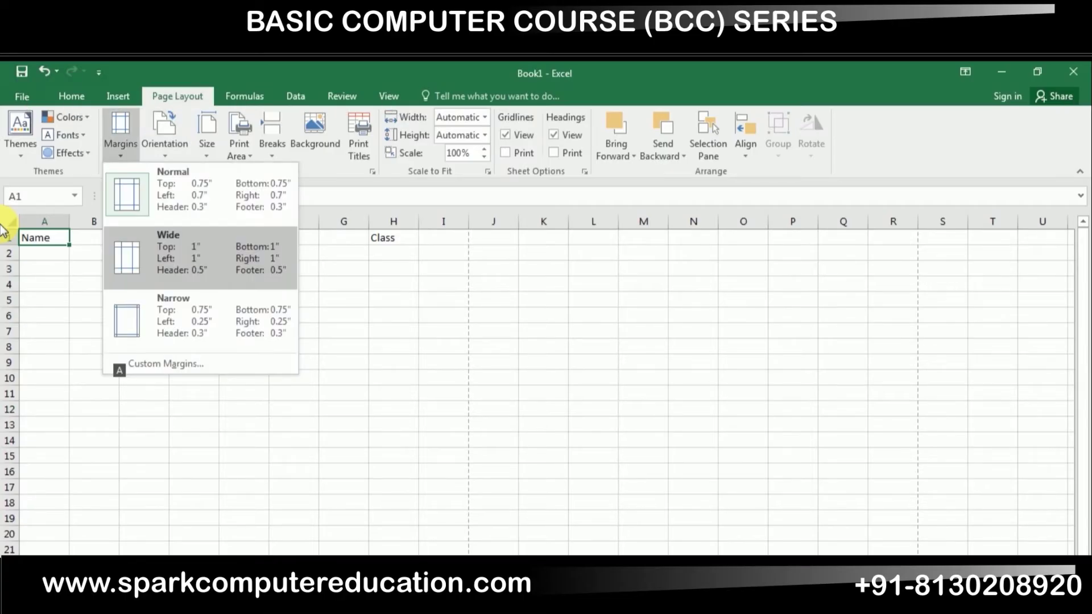
pyautogui.press('Escape')
pyautogui.press('Right')
pyautogui.press('Escape')
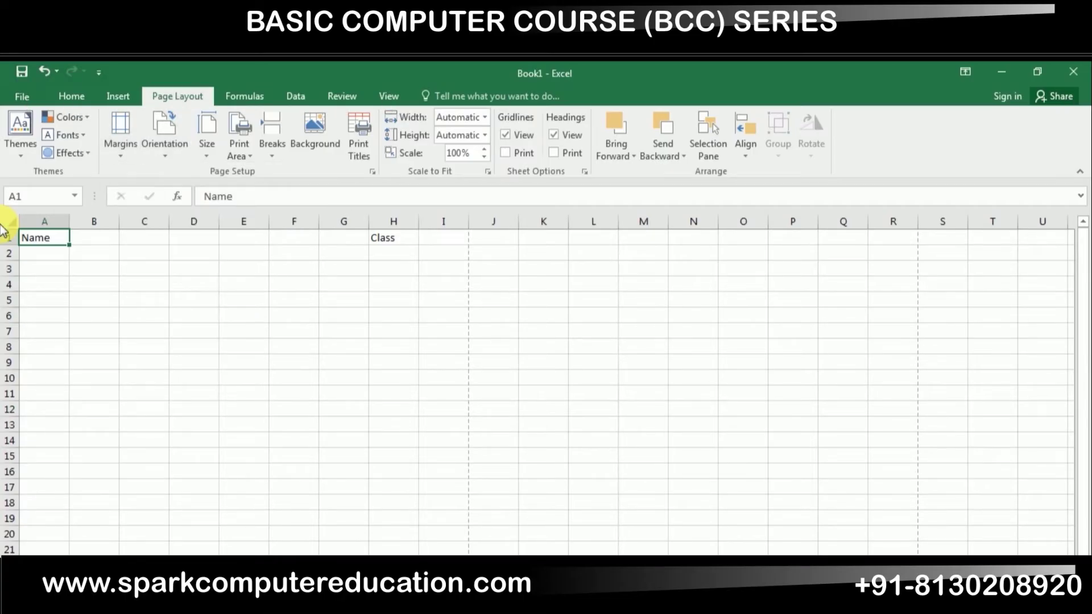
pyautogui.hotkey('ctrl', 'p')
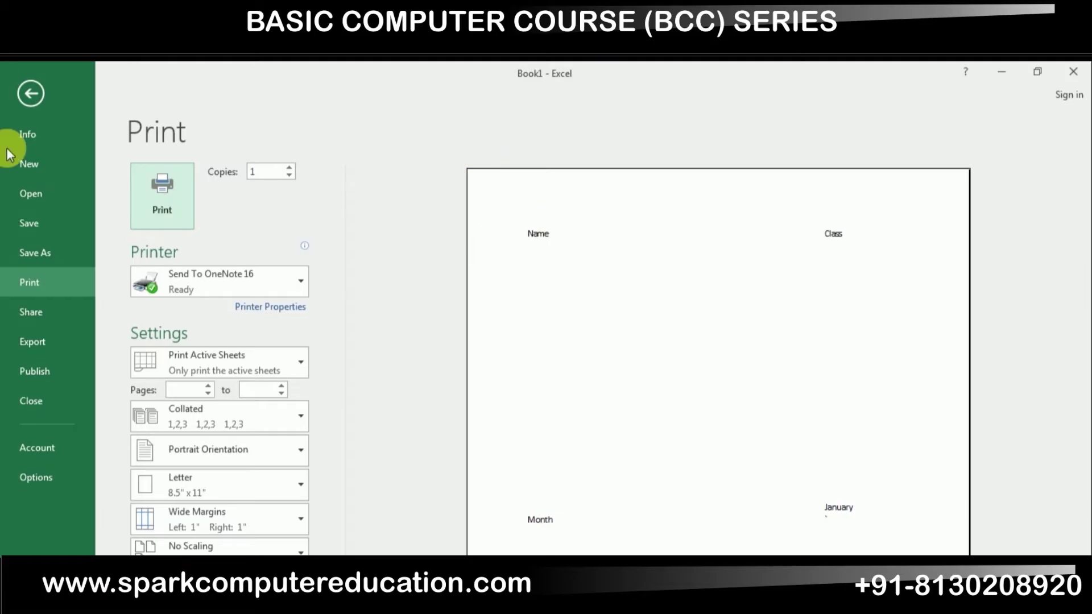
# Switch the page to Landscape orientation, confirm it in print preview, and return to the sheet.
pyautogui.press('Escape')
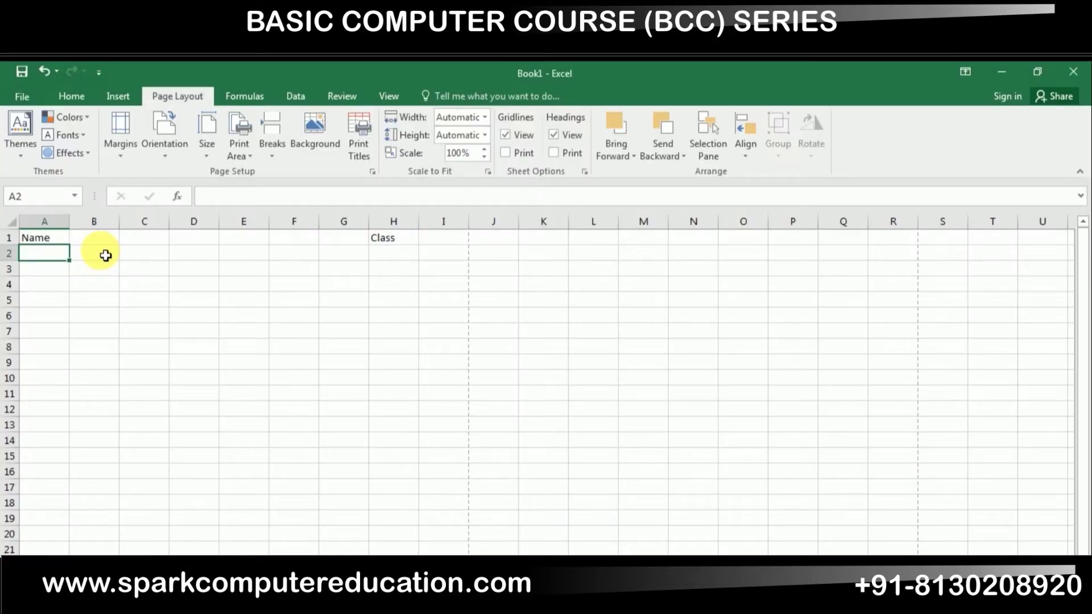
pyautogui.press('alt')
pyautogui.press('p')
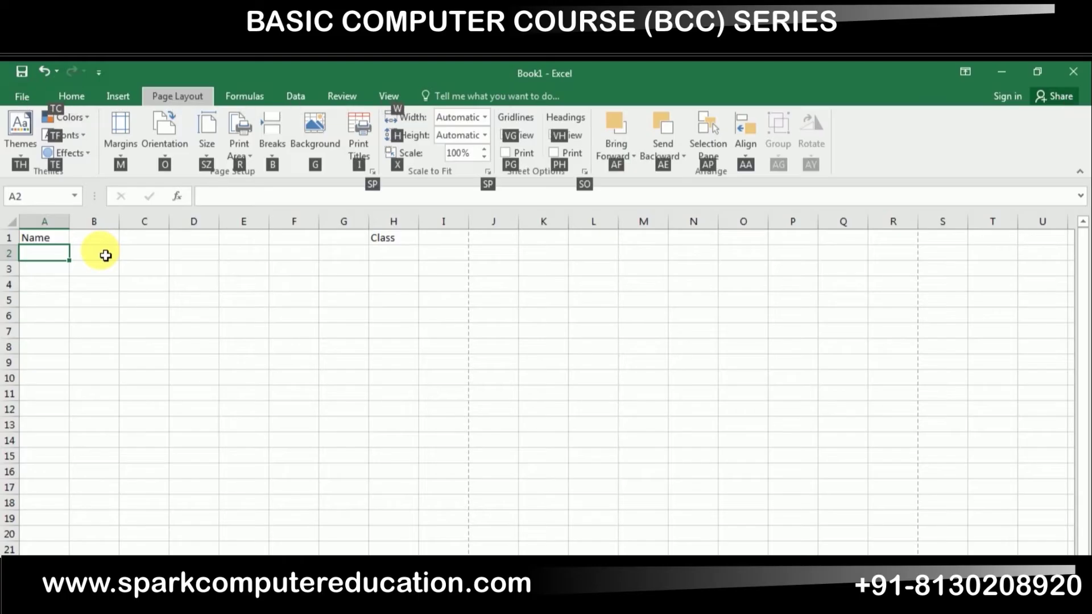
pyautogui.press('o')
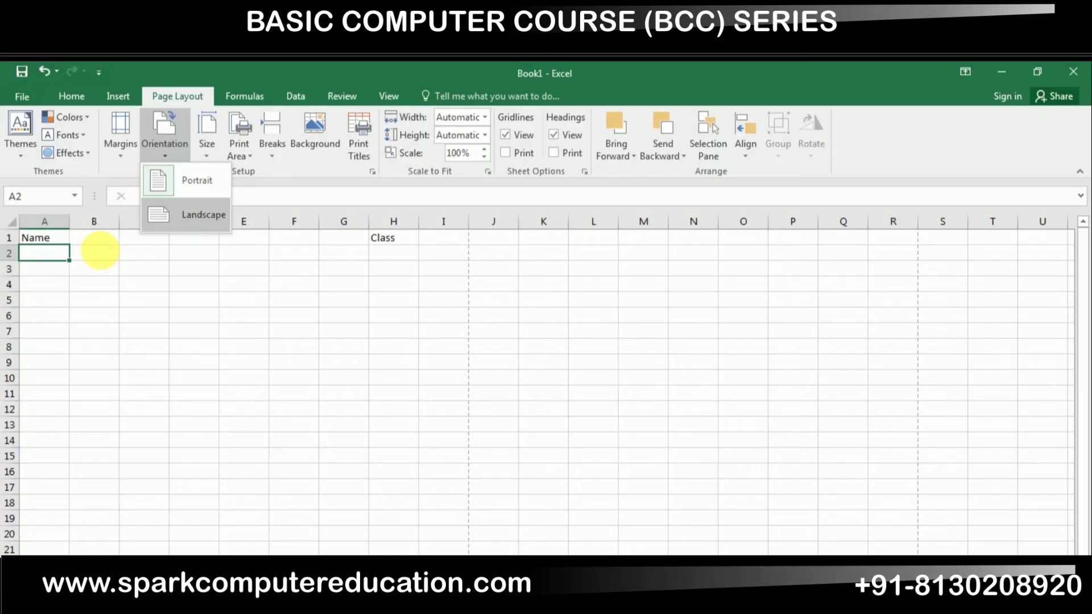
pyautogui.click(104, 255)
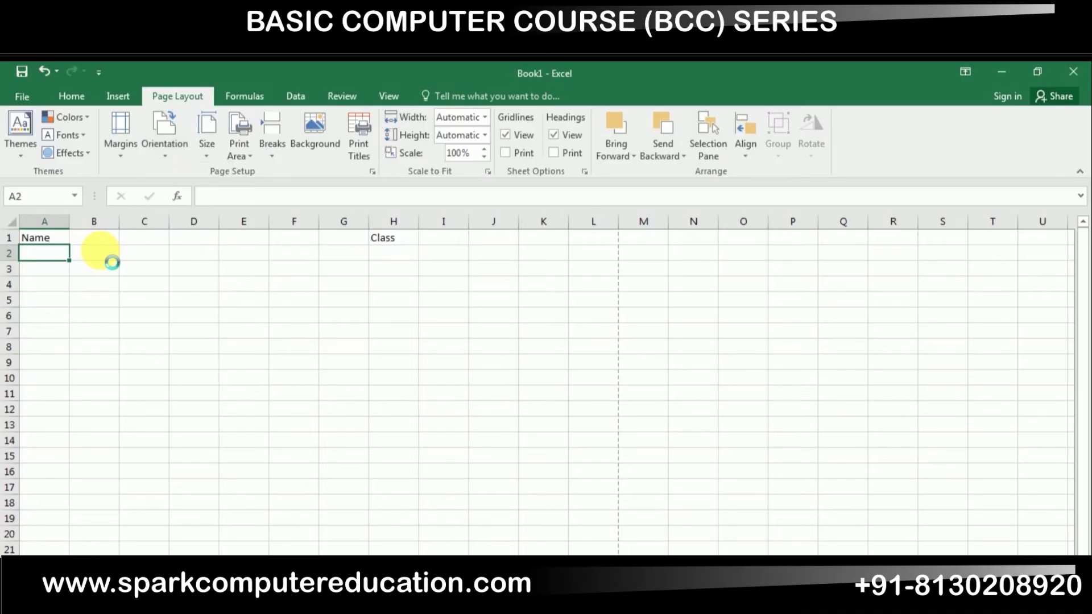
pyautogui.hotkey('ctrl', 'p')
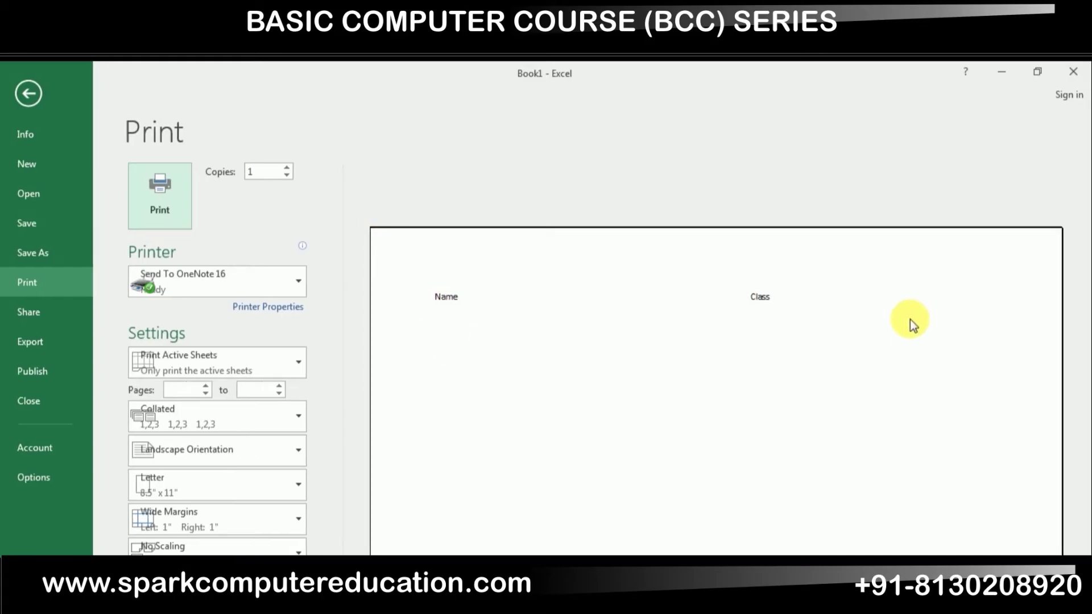
pyautogui.press('Escape')
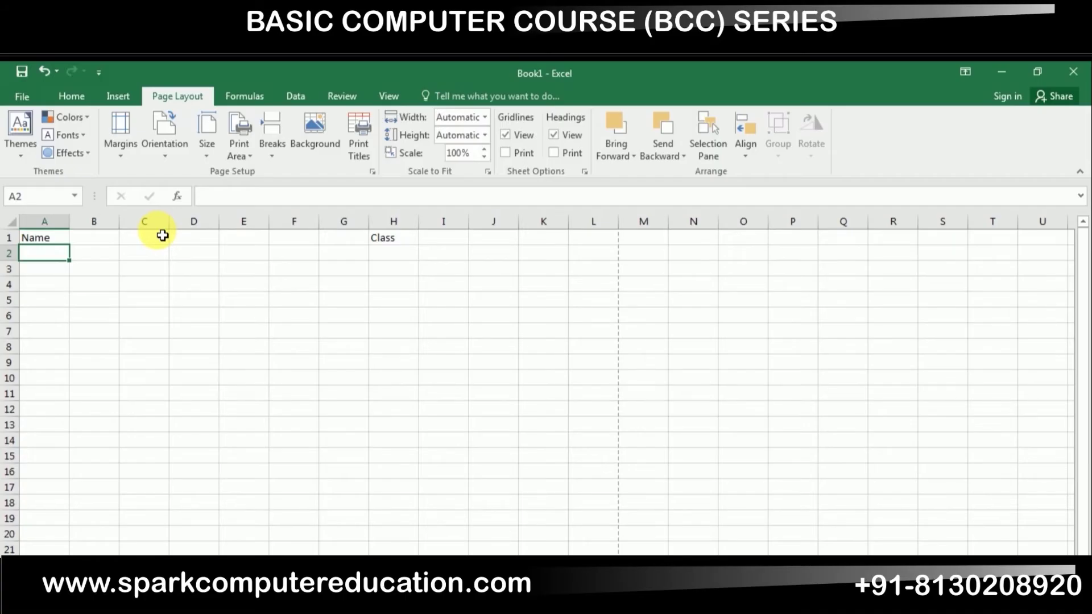
# Change the paper size from Letter to A3 (11.69" x 16.54").
pyautogui.press('alt')
pyautogui.press('p')
pyautogui.press('s')
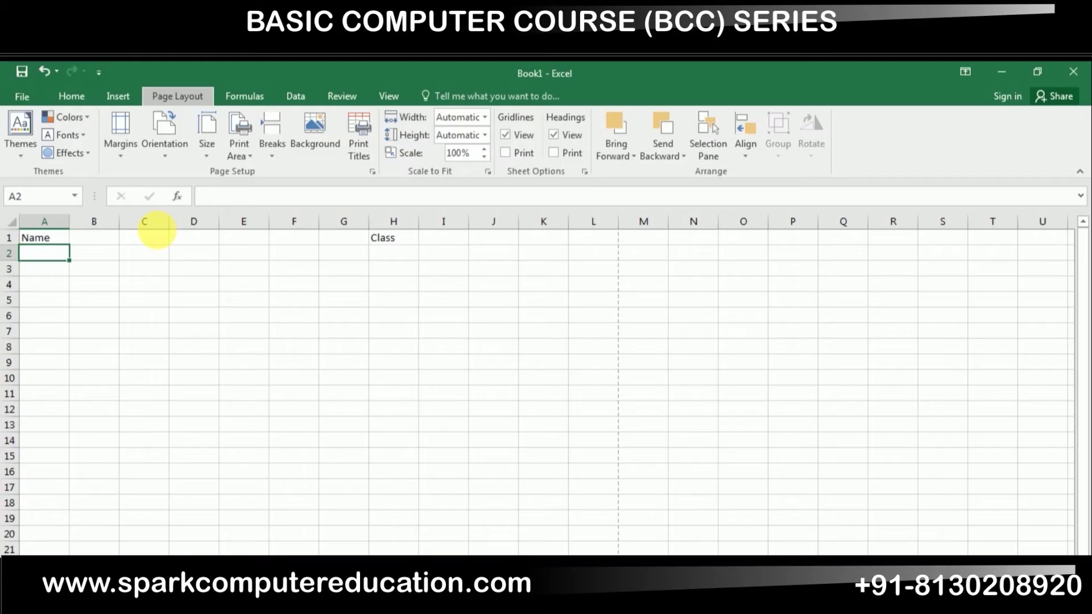
pyautogui.press('z')
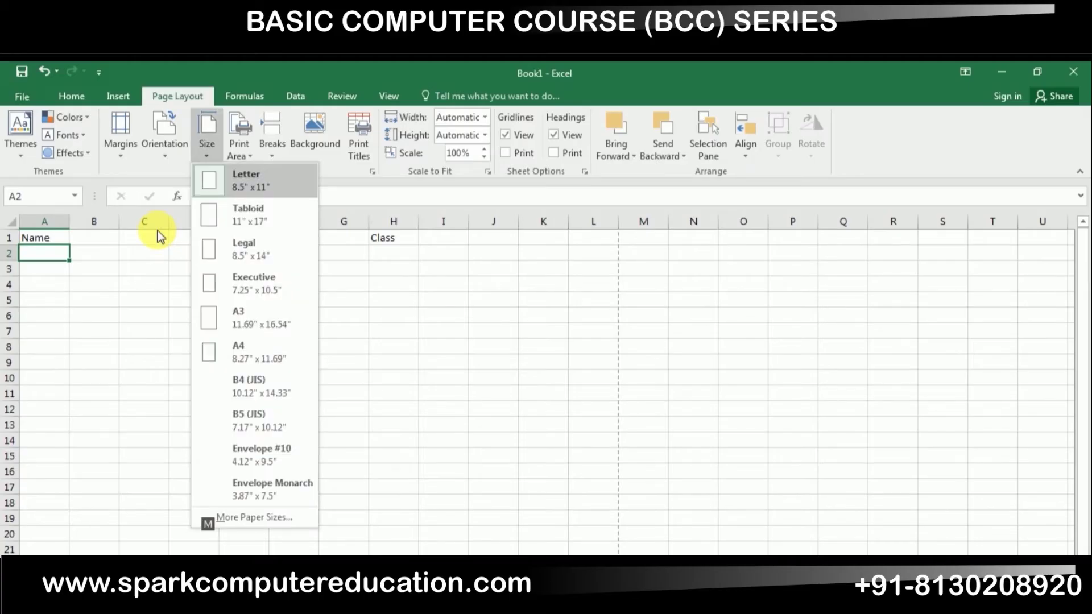
pyautogui.press('Down')
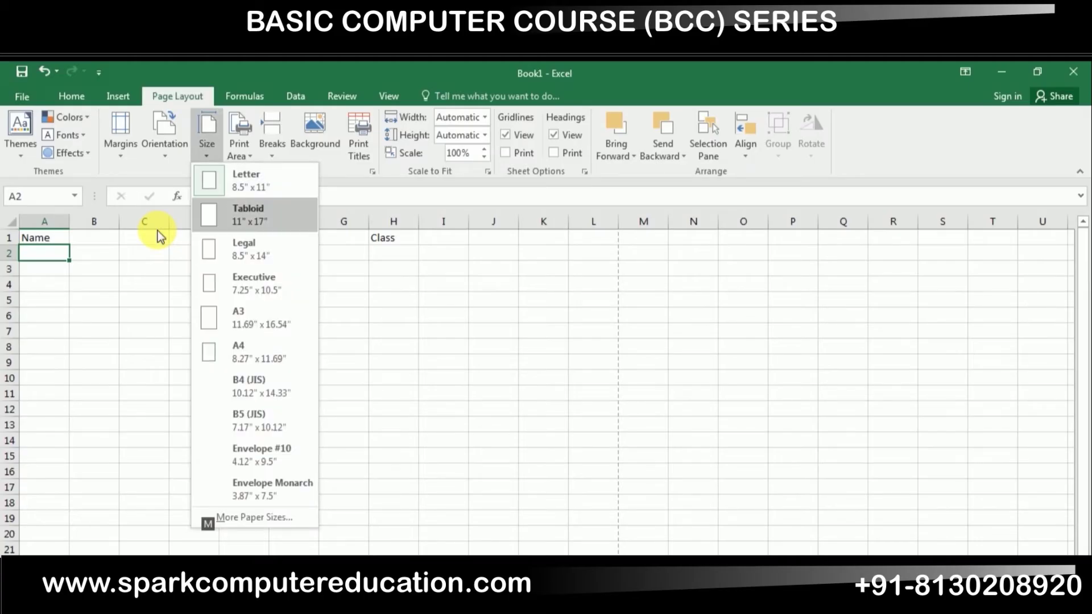
pyautogui.press('Down')
pyautogui.press('Down')
pyautogui.press('Down')
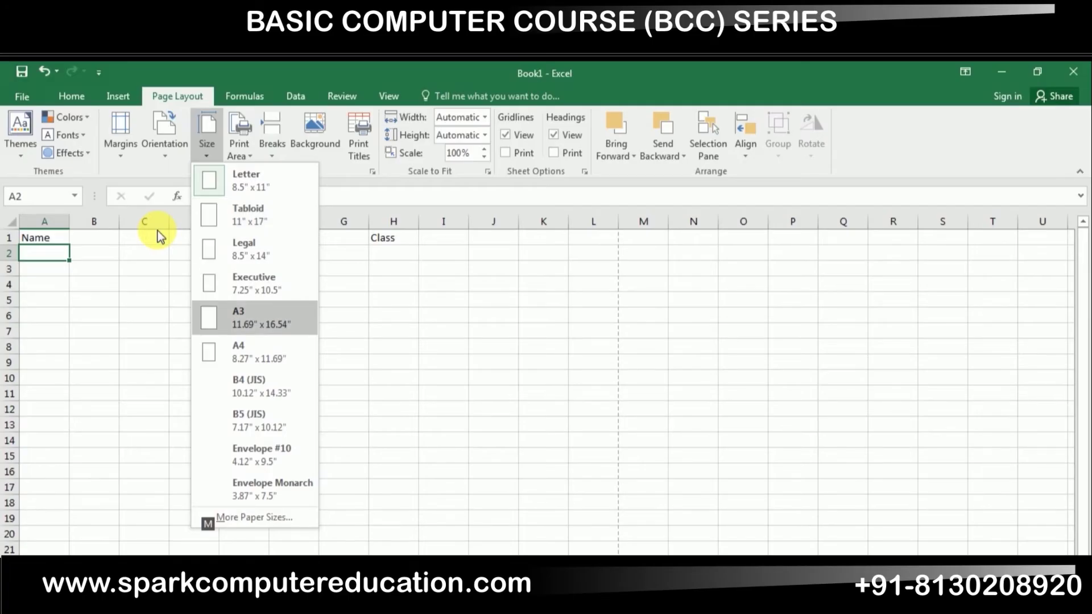
pyautogui.press('Down')
pyautogui.press('Down')
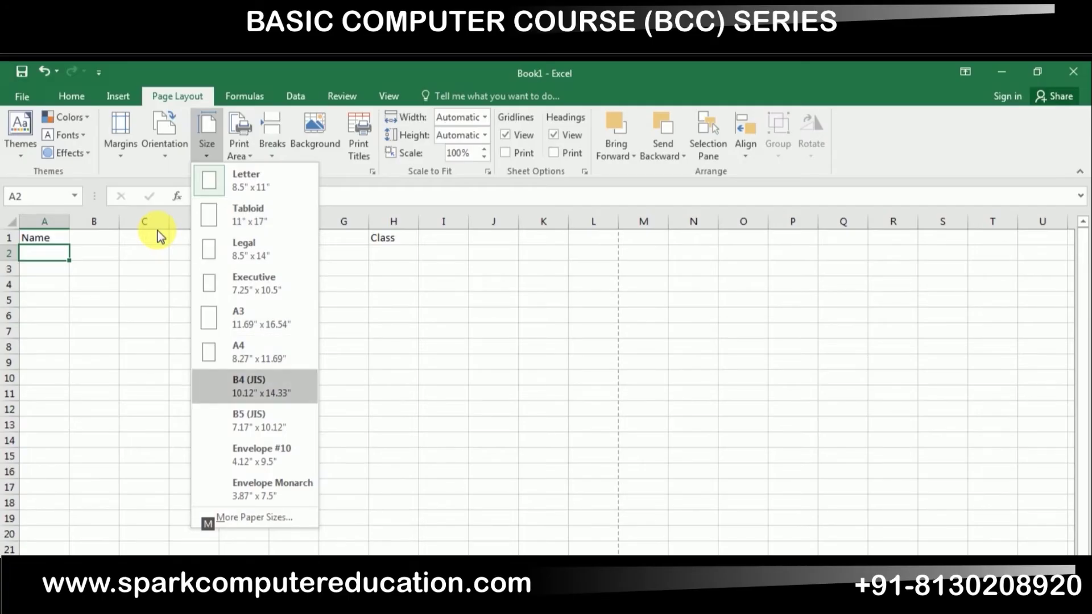
pyautogui.press('Up')
pyautogui.press('Up')
pyautogui.press('Up')
pyautogui.press('Down')
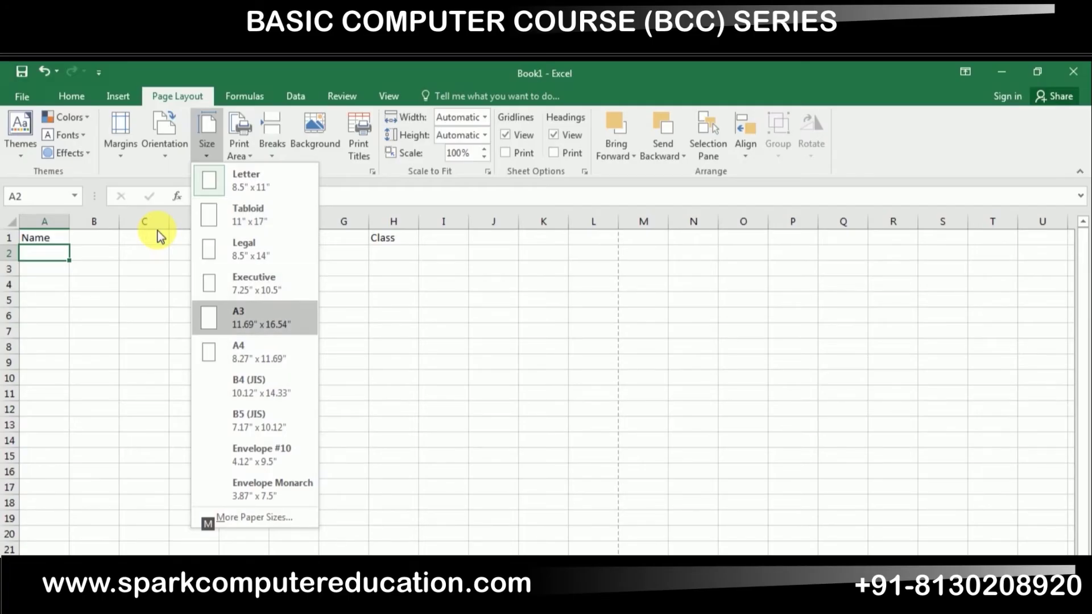
pyautogui.press('Return')
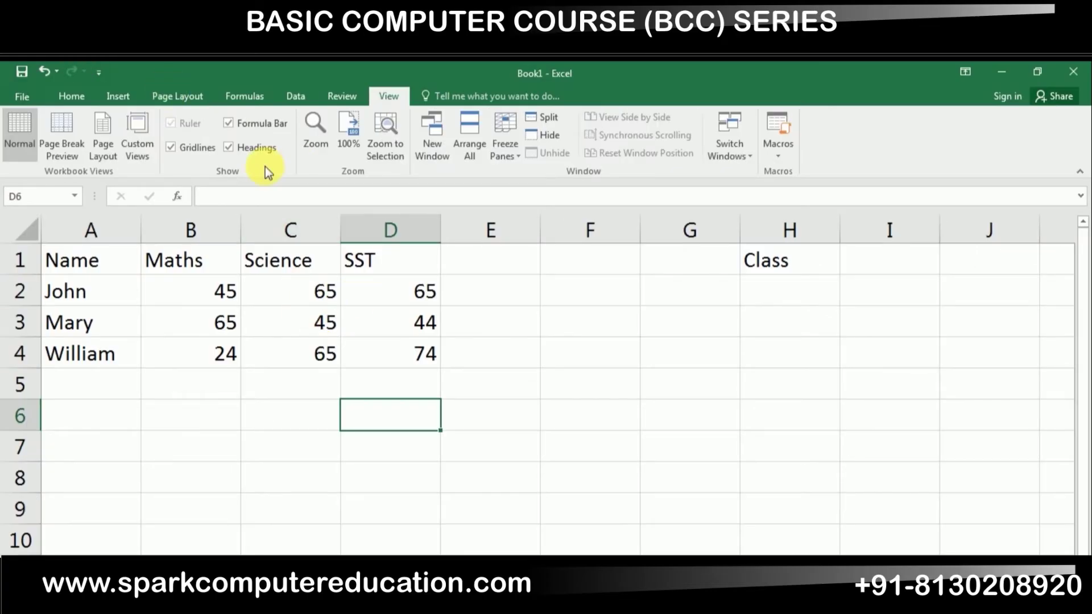
# Bring up and dismiss the Page Layout shortcut hints.
pyautogui.press('alt')
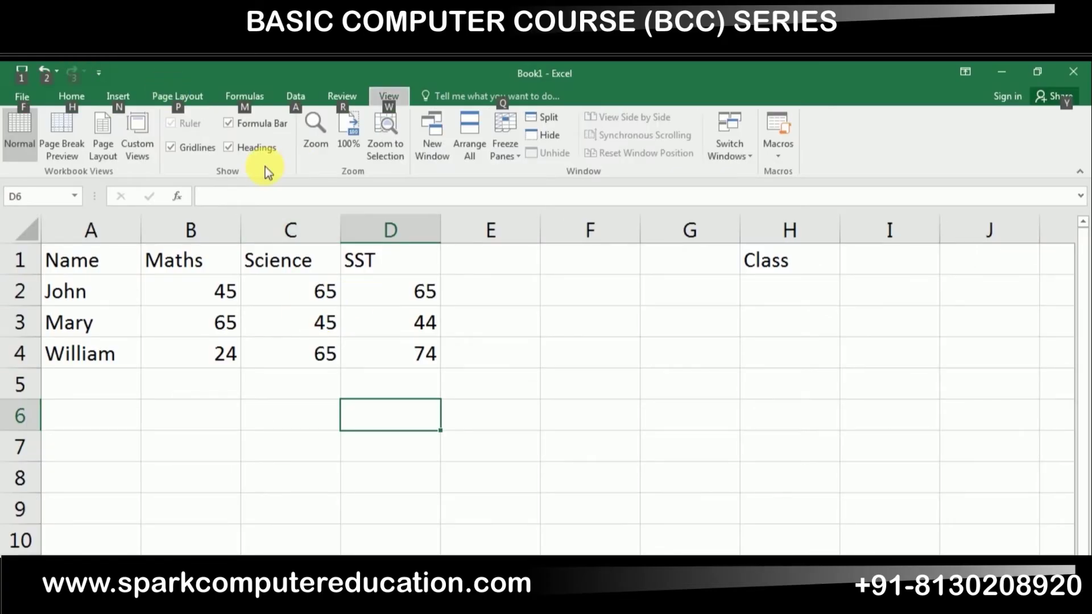
pyautogui.press('p')
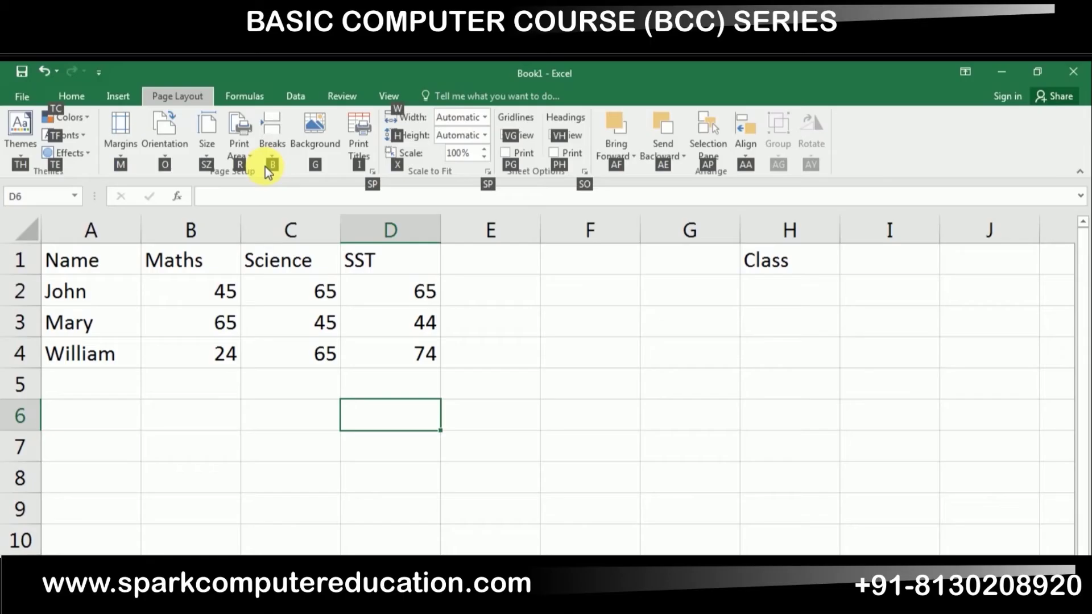
pyautogui.press('alt')
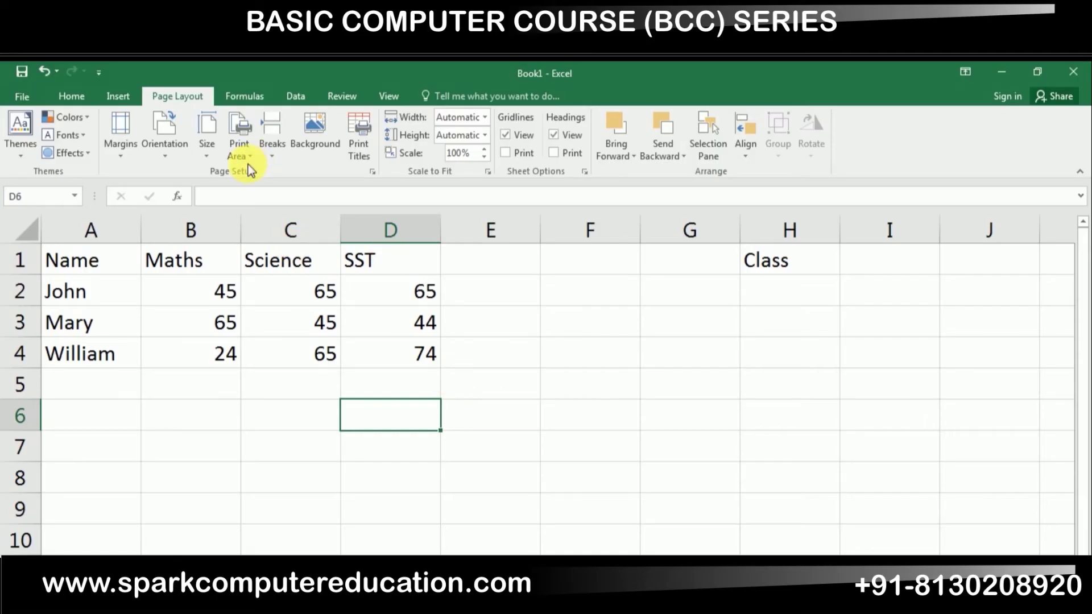
pyautogui.press('alt')
pyautogui.press('Escape')
# Set the marks table A1:D4 as the print area and check the preview.
pyautogui.moveTo(80, 262)
pyautogui.mouseDown()
pyautogui.moveTo(441, 375)
pyautogui.moveTo(438, 357)
pyautogui.mouseUp()
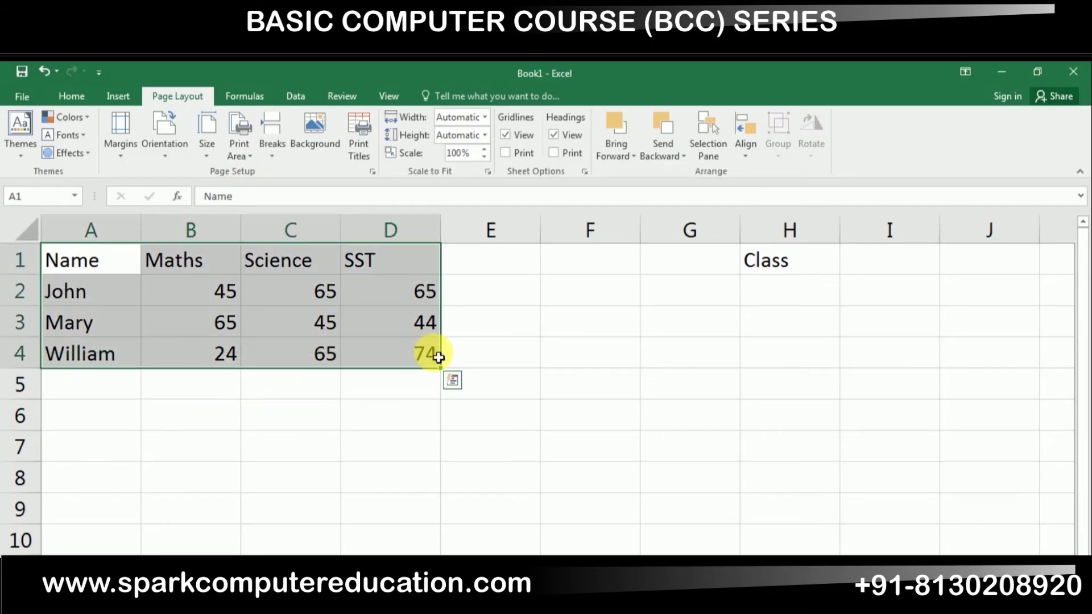
pyautogui.press('alt')
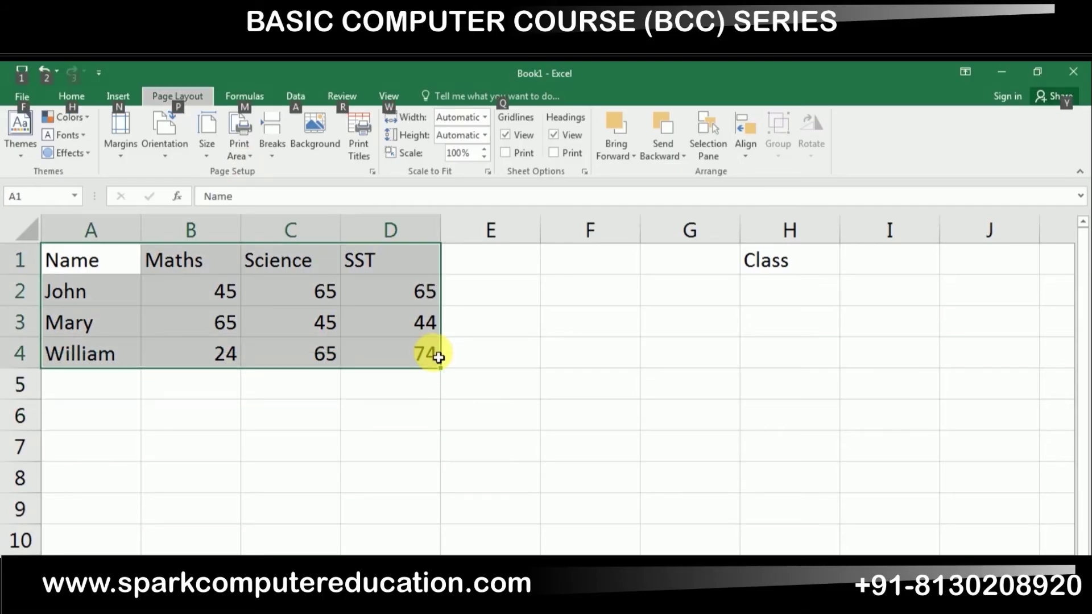
pyautogui.press('p')
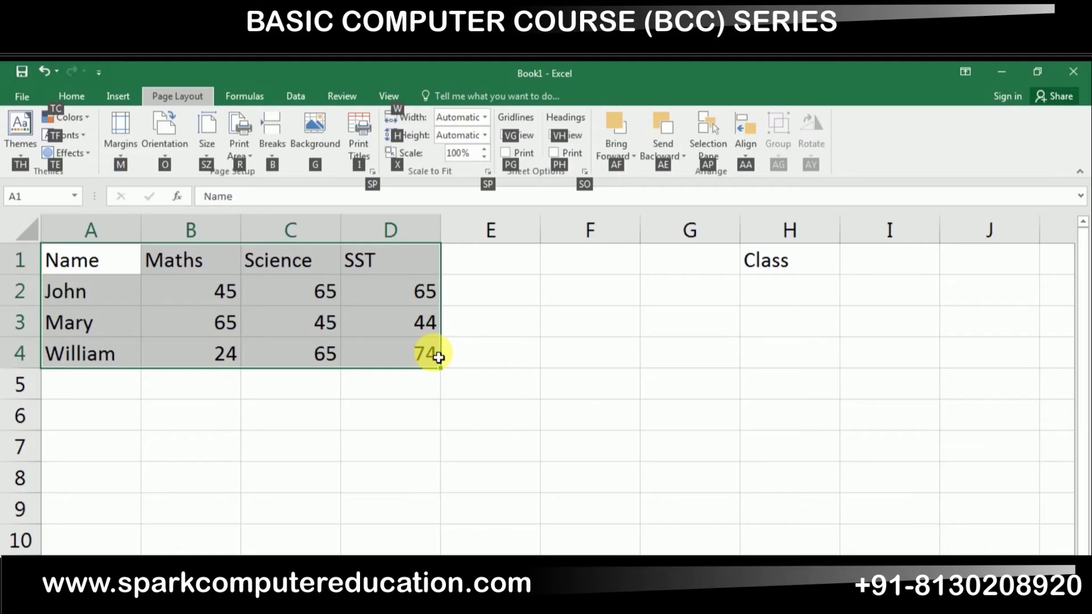
pyautogui.press('r')
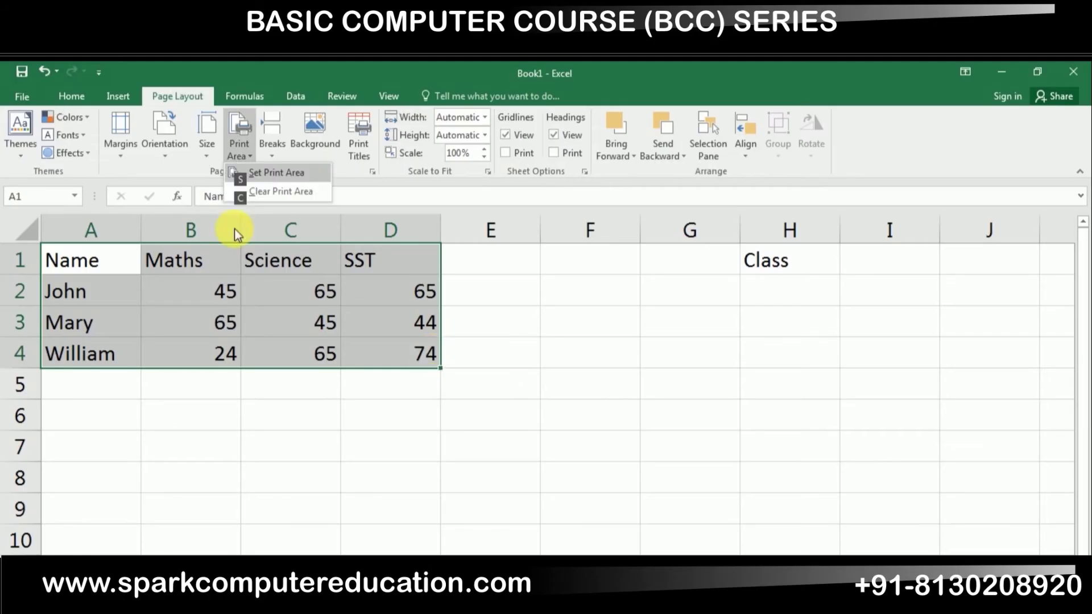
pyautogui.click(284, 173)
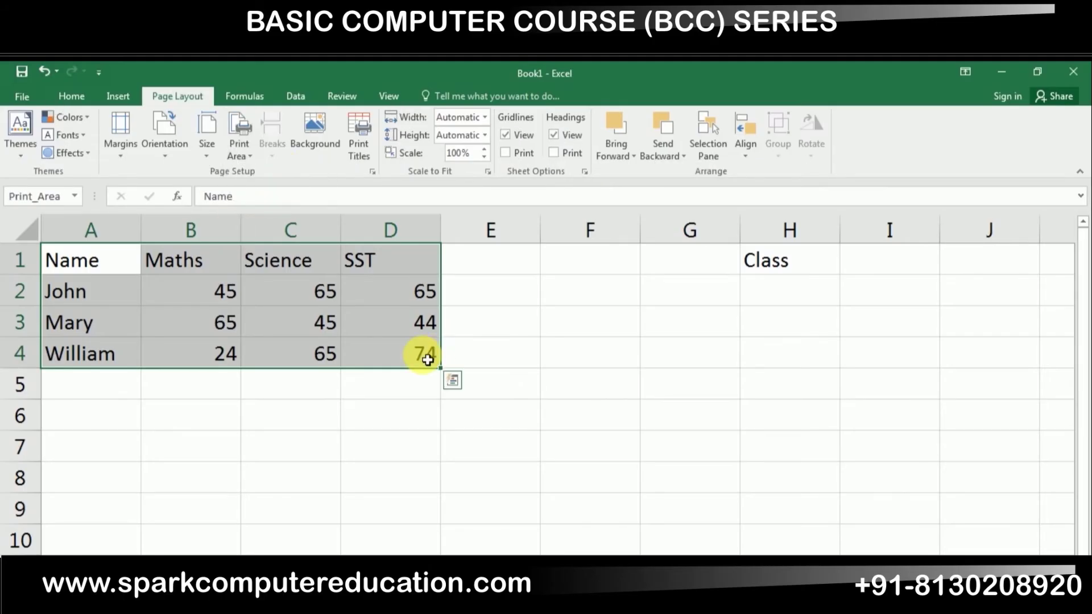
pyautogui.click(419, 554)
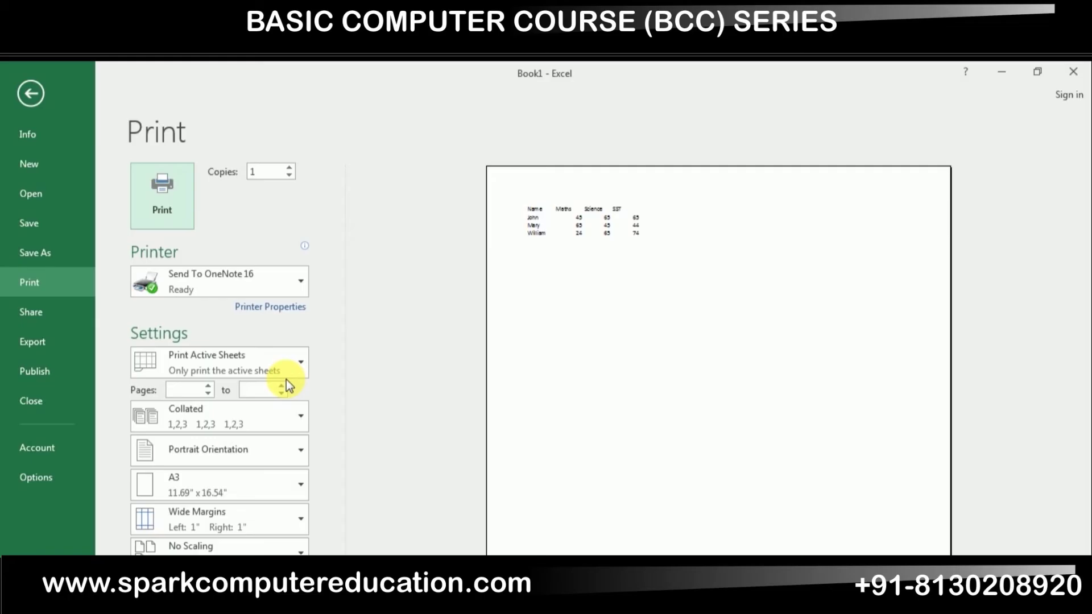
pyautogui.press('Escape')
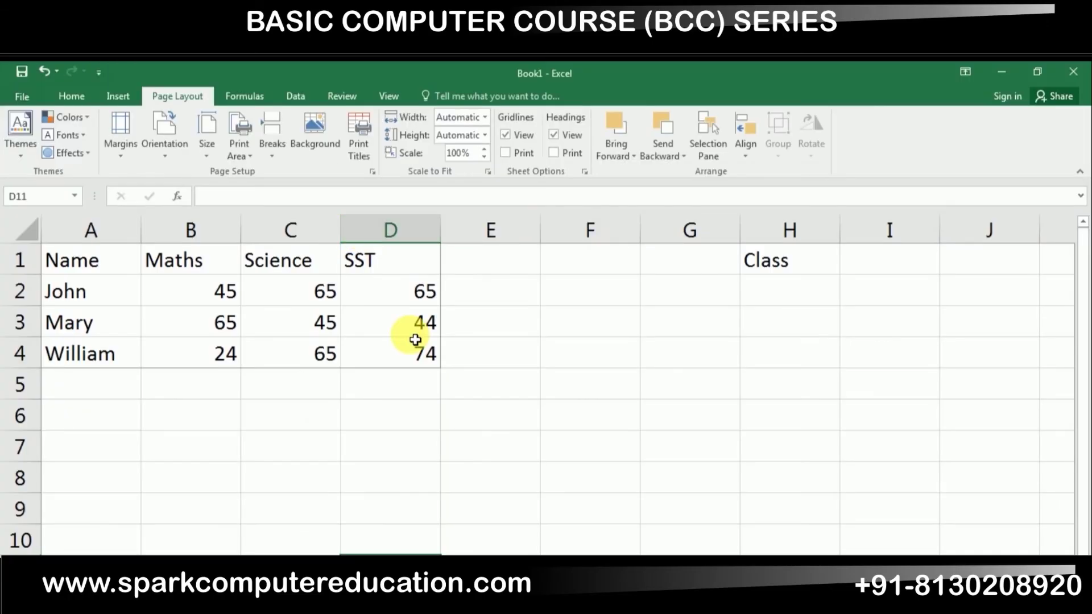
# Clear the A1:D4 print area and preview the full sheet on A3 portrait.
pyautogui.moveTo(422, 354); pyautogui.dragTo(74, 256)
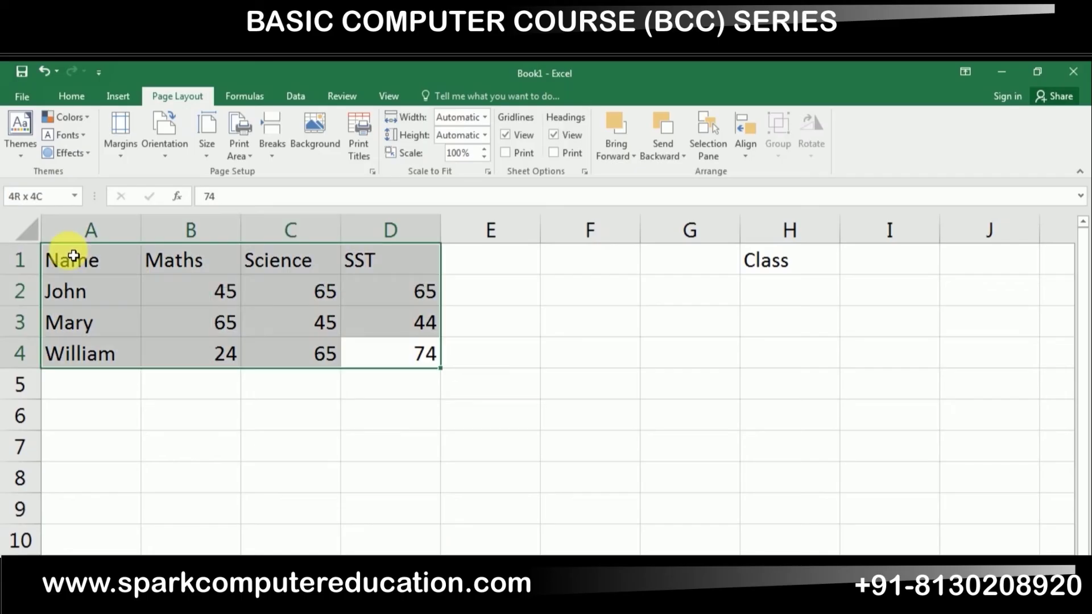
pyautogui.press('alt')
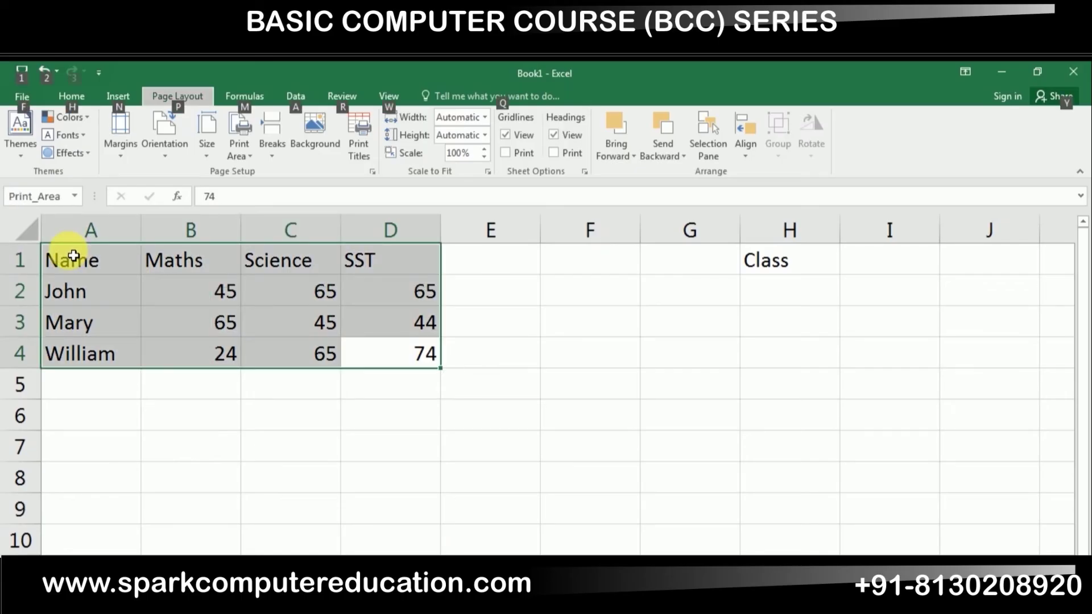
pyautogui.press('p')
pyautogui.press('r')
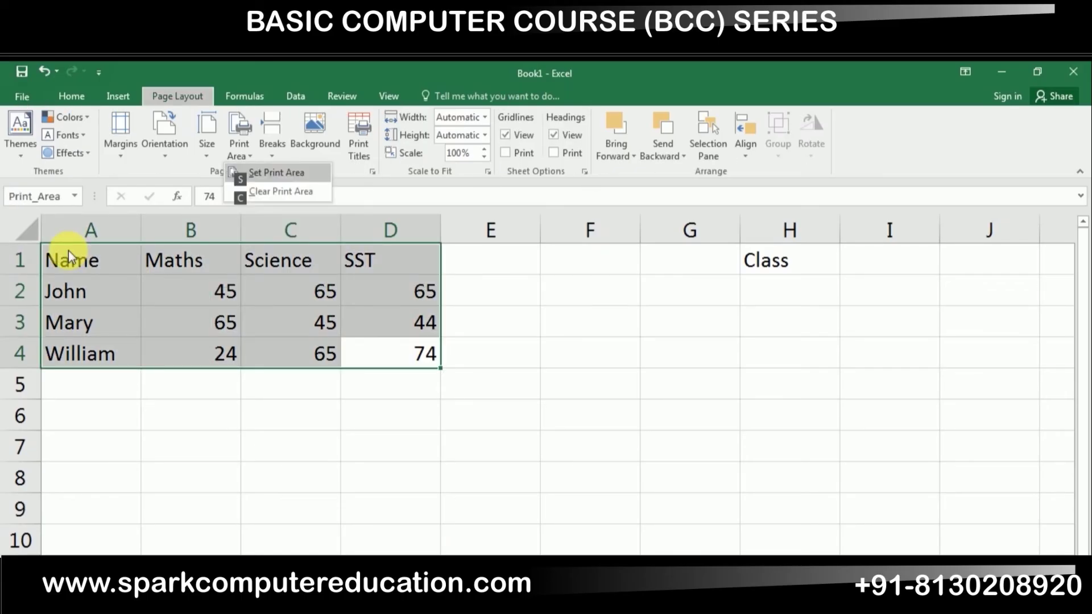
pyautogui.press('s')
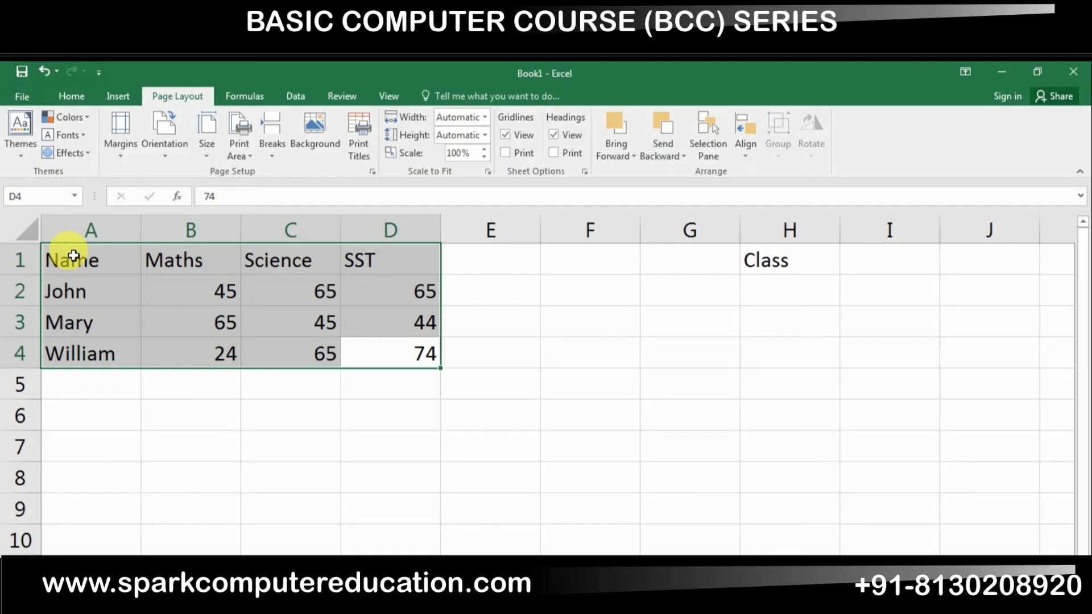
pyautogui.press('Right')
pyautogui.press('Down')
pyautogui.press('Down')
pyautogui.press('Down')
pyautogui.press('Down')
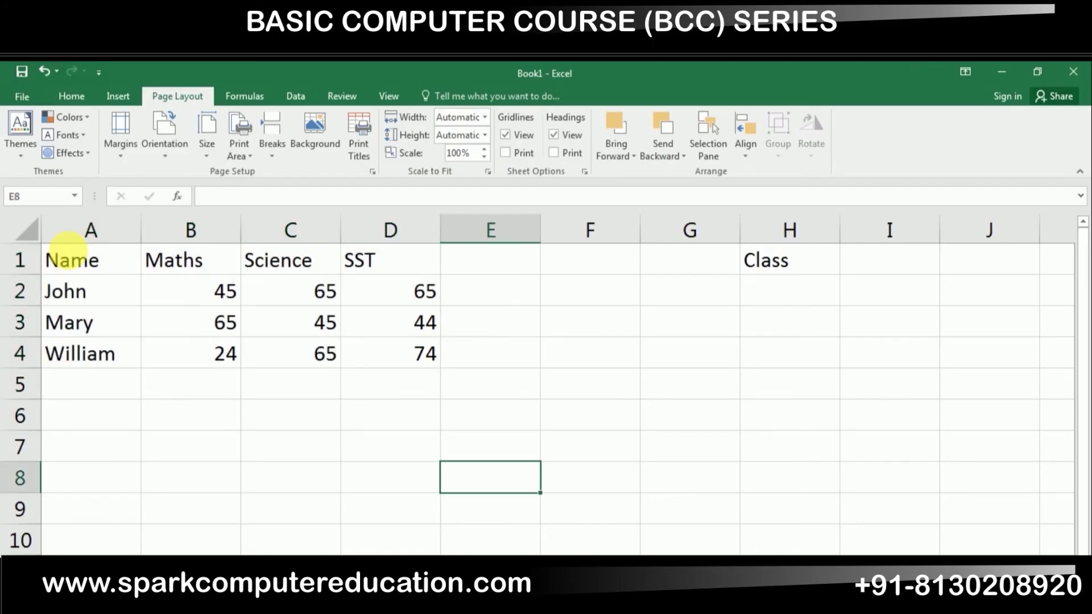
pyautogui.hotkey('ctrl', 'p')
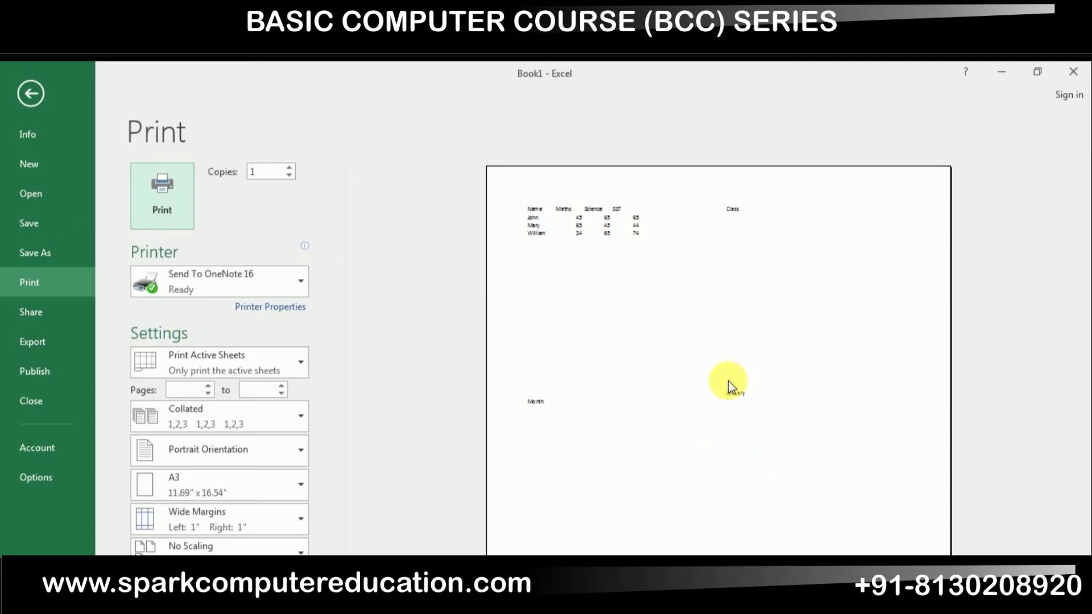
pyautogui.press('Escape')
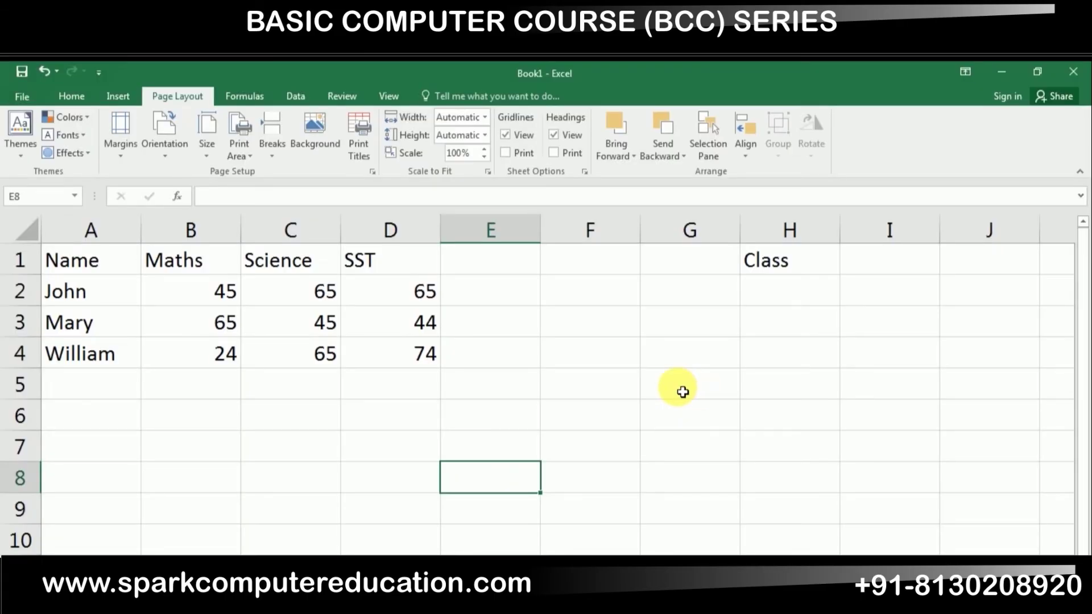
# Insert a page break above row 6, just below the marks table, and check the preview.
pyautogui.click(128, 407)
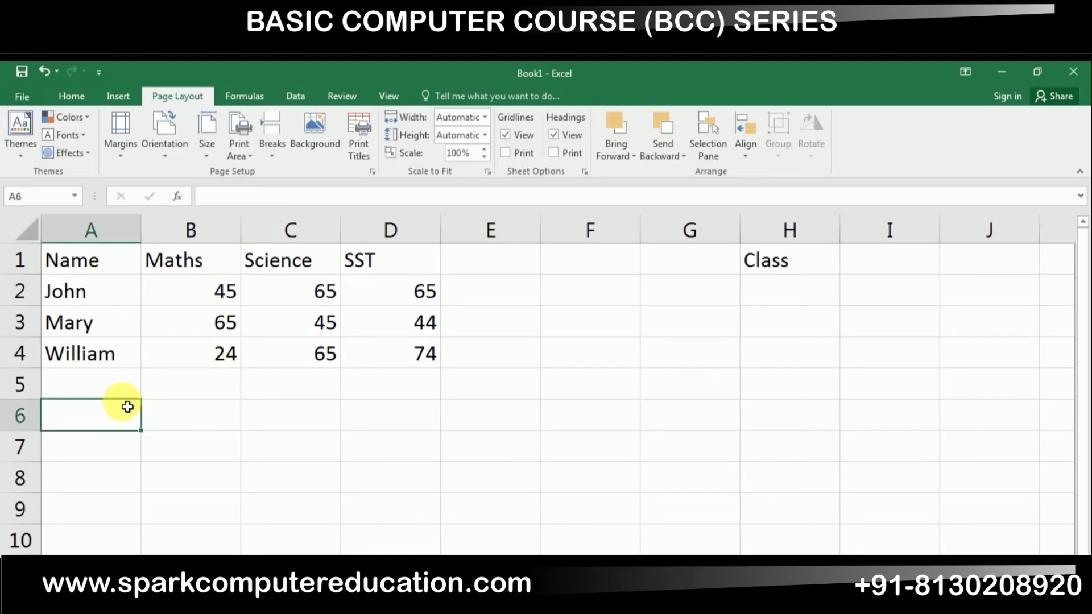
pyautogui.press('alt')
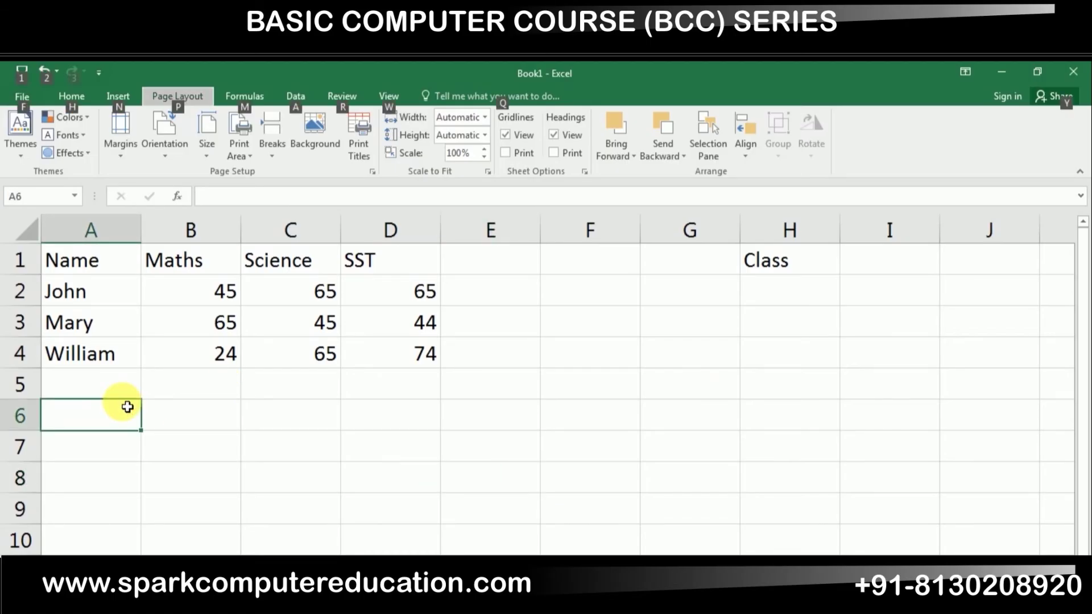
pyautogui.press('p')
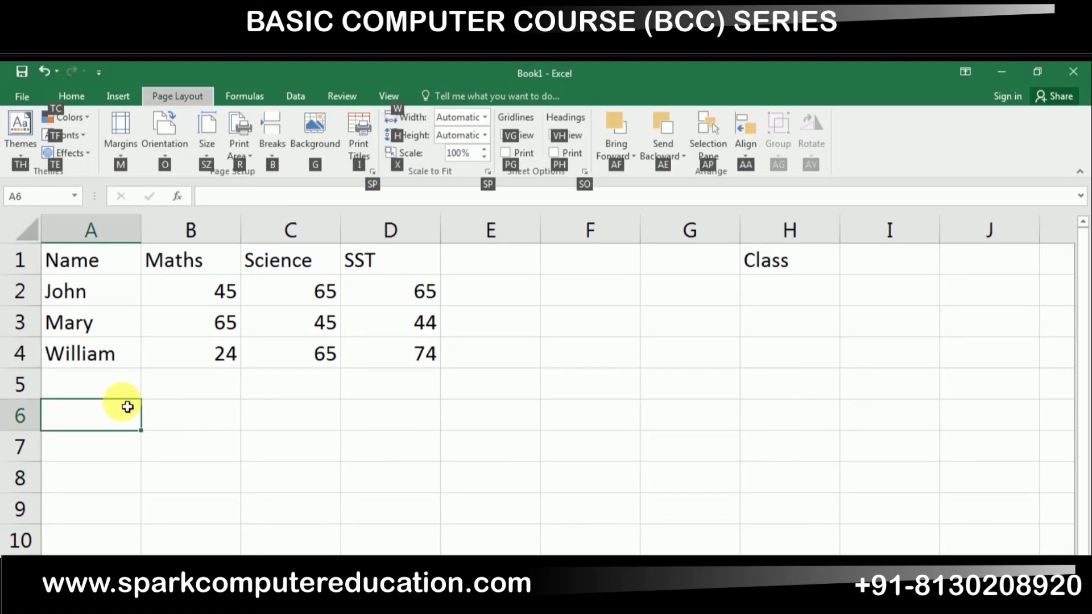
pyautogui.press('b')
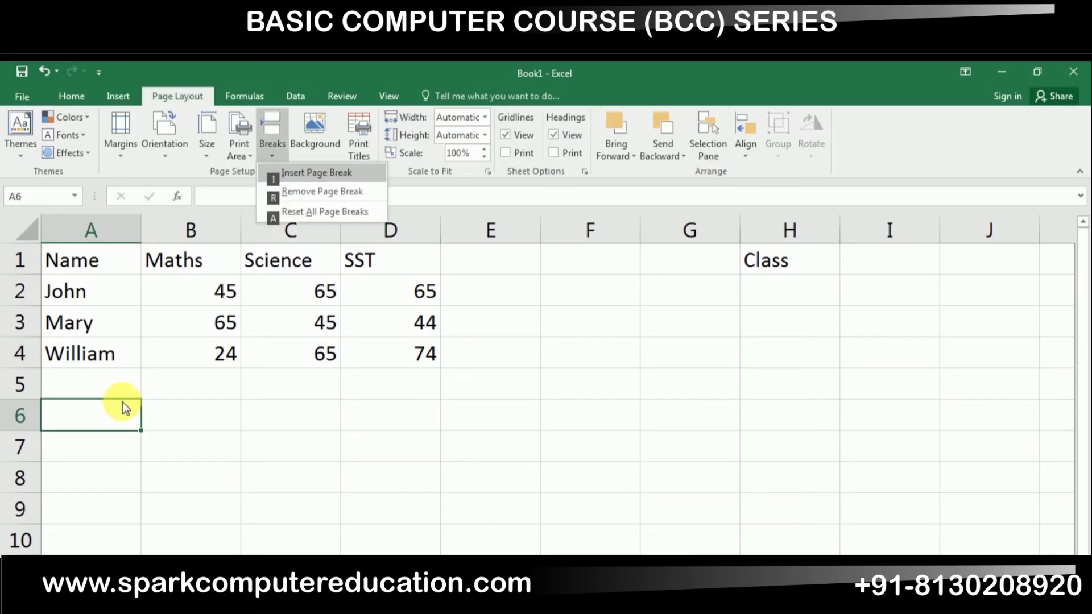
pyautogui.press('i')
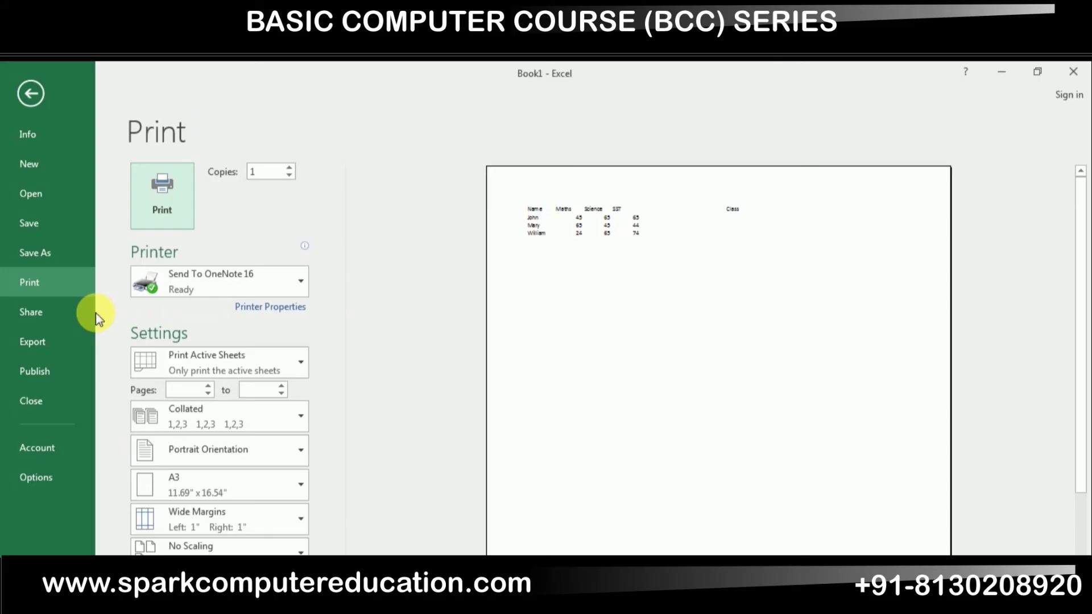
pyautogui.press('Escape')
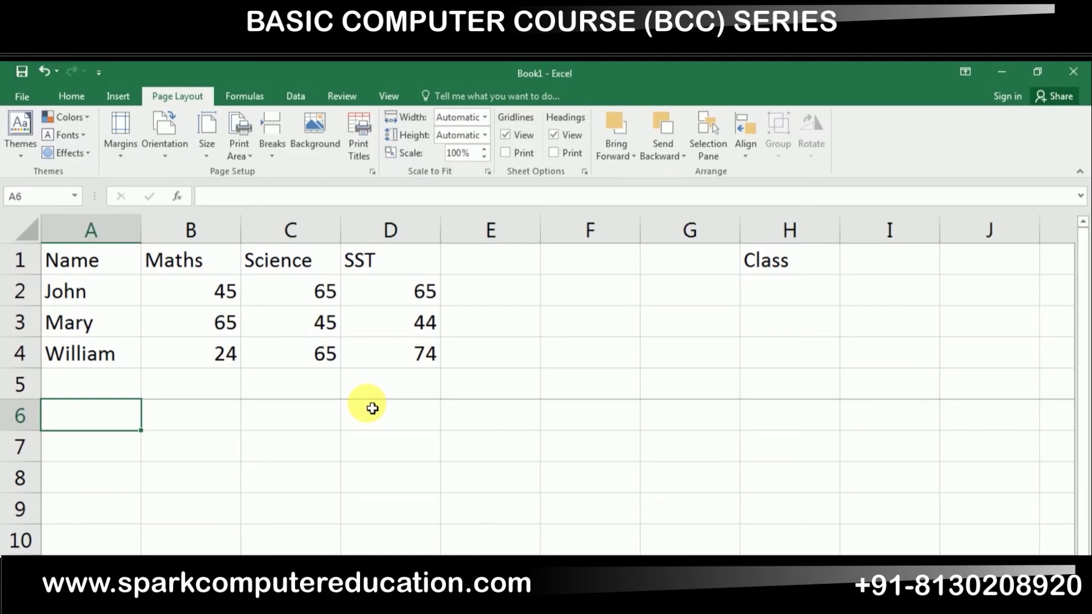
pyautogui.press('alt')
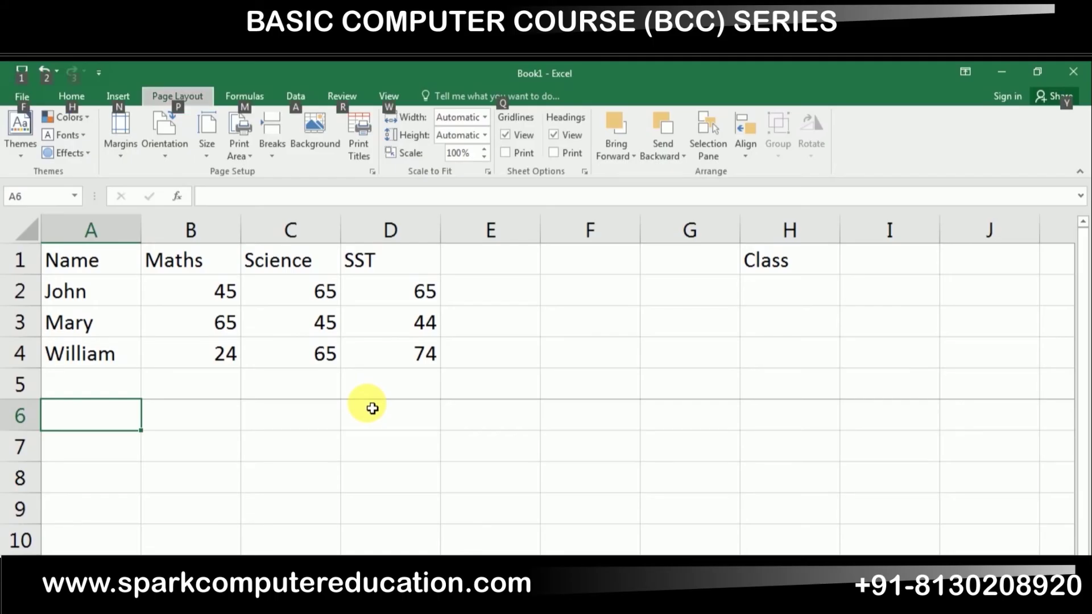
pyautogui.press('p')
pyautogui.press('g')
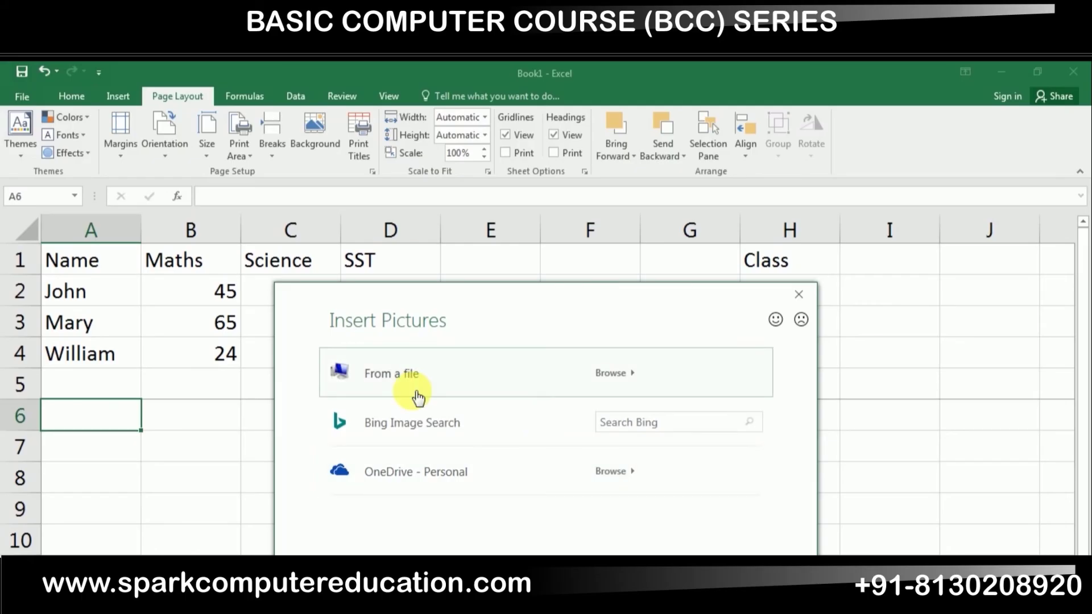
pyautogui.click(418, 396)
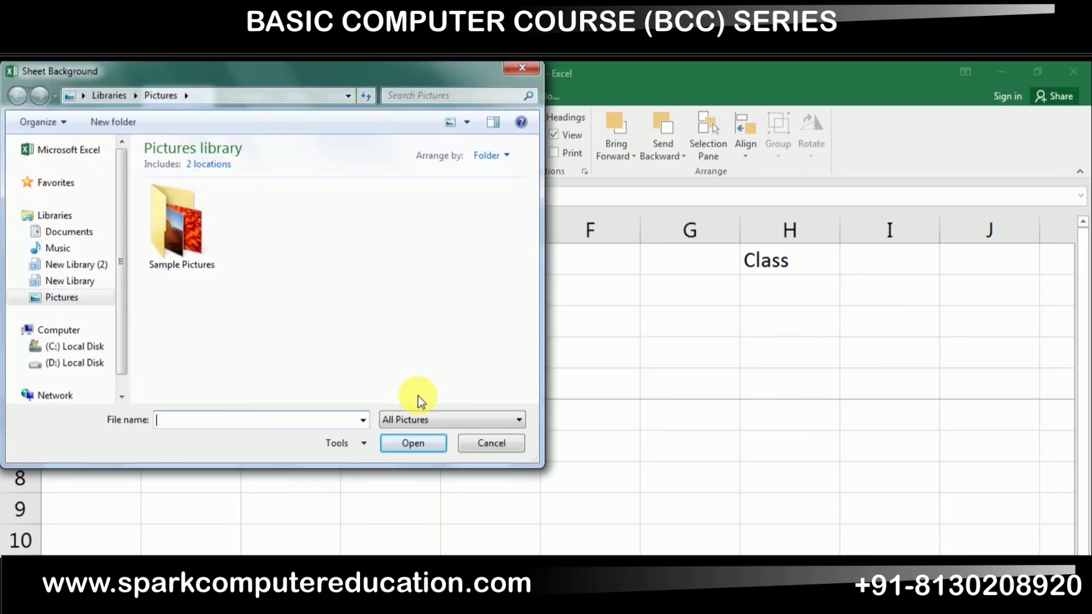
pyautogui.doubleClick(165, 221)
pyautogui.click(171, 239)
pyautogui.click(408, 443)
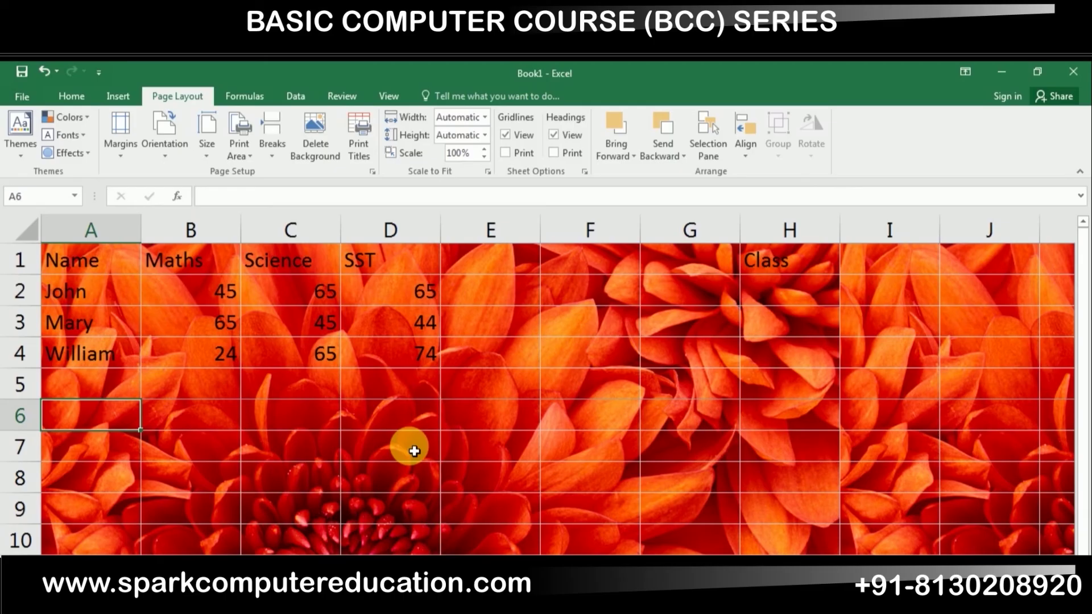
pyautogui.press('alt')
pyautogui.press('p')
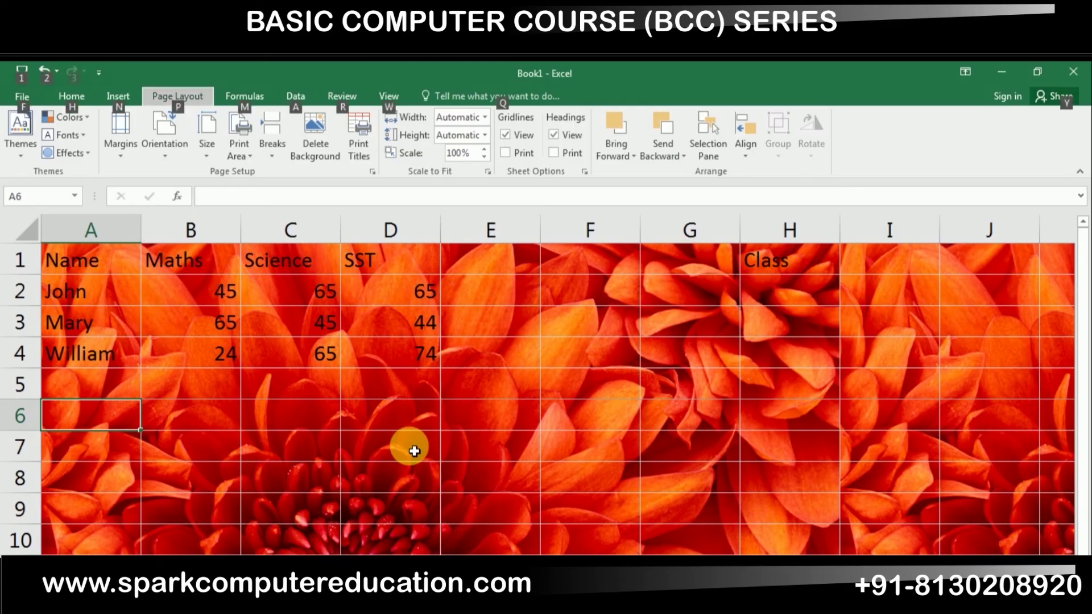
pyautogui.press('g')
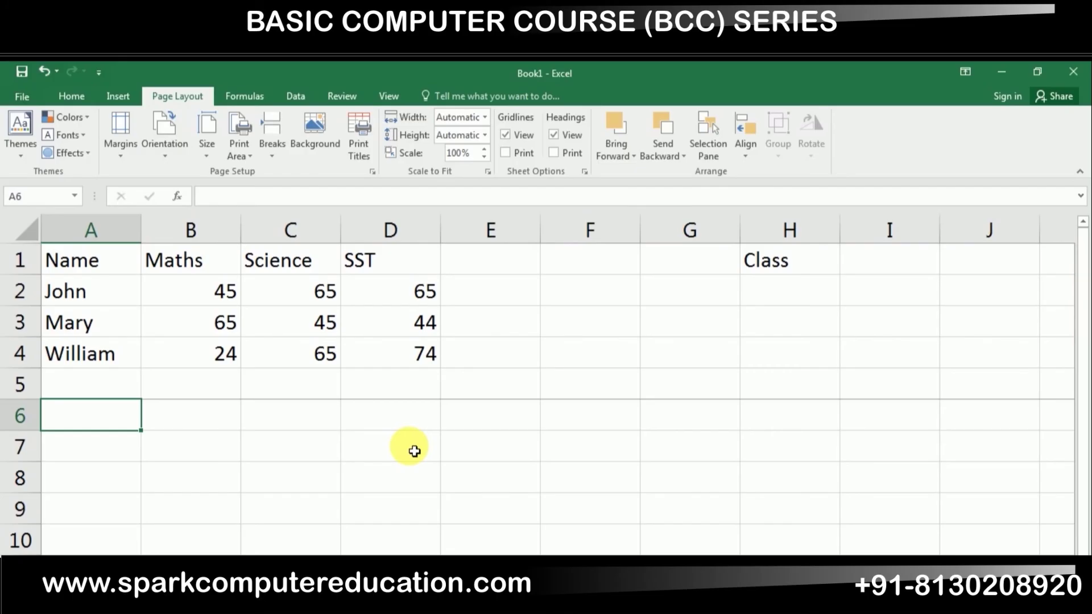
# Set the print area to $A$1:$D$1 in Page Setup's Sheet tab and preview the result.
pyautogui.press('alt')
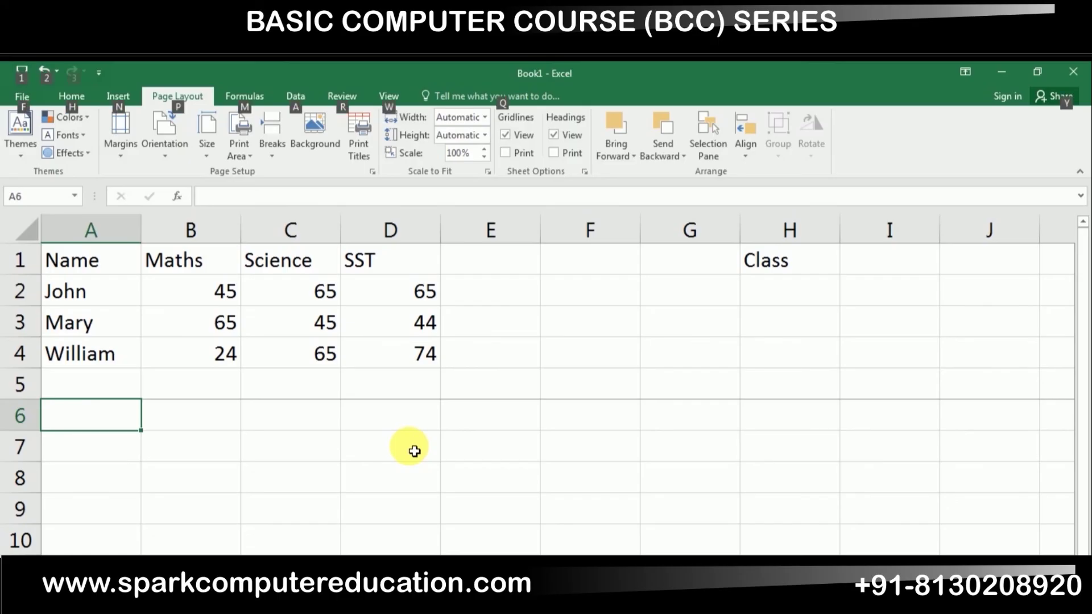
pyautogui.press('p')
pyautogui.press('s')
pyautogui.press('o')
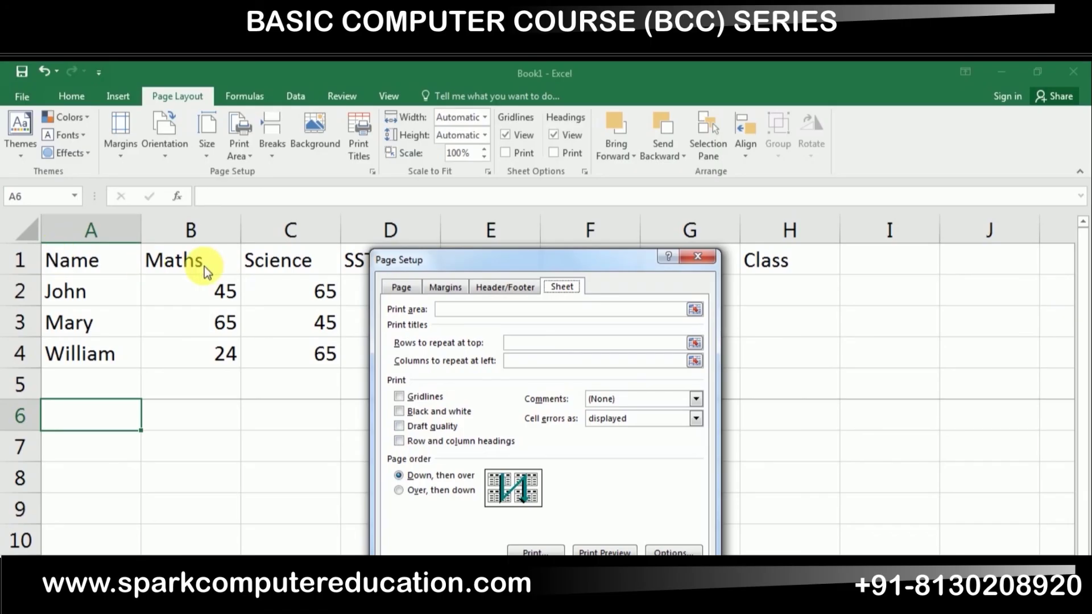
pyautogui.click(535, 309)
pyautogui.moveTo(90, 268); pyautogui.dragTo(445, 279)
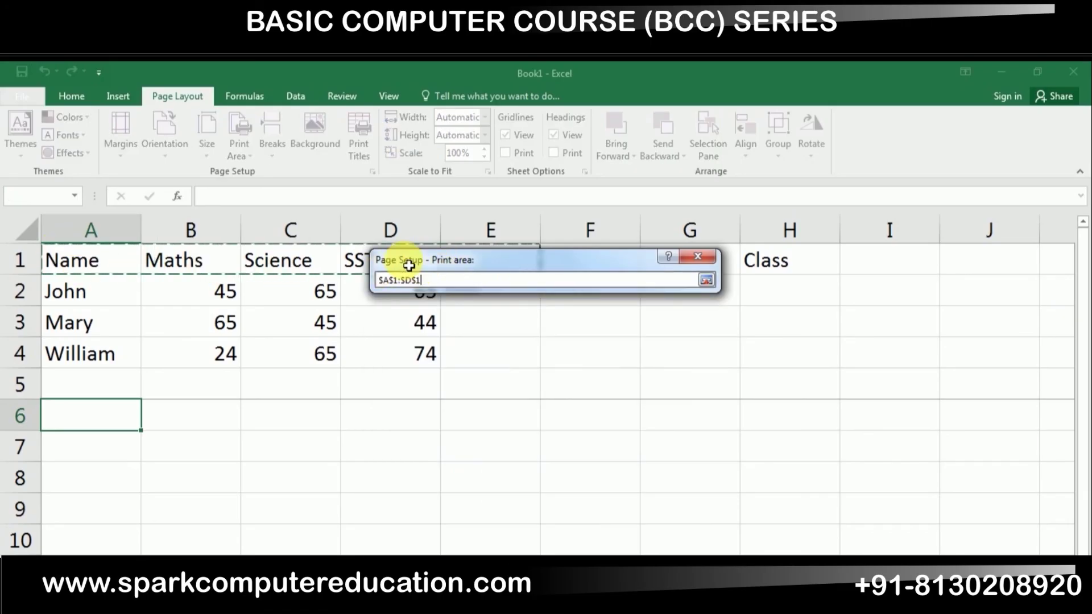
pyautogui.moveTo(445, 279); pyautogui.dragTo(408, 266)
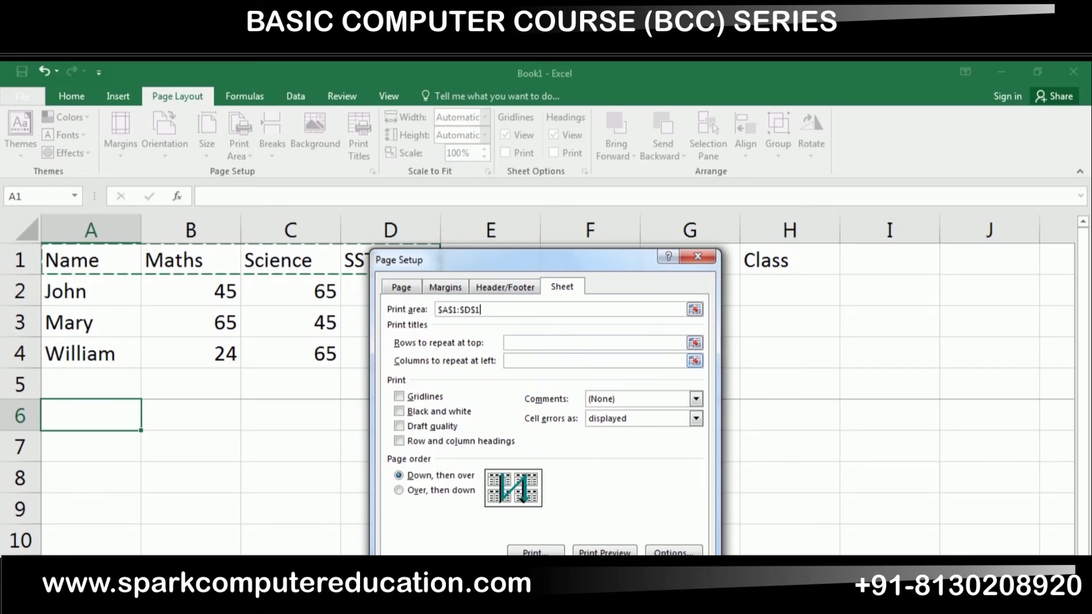
pyautogui.press('Return')
pyautogui.hotkey('ctrl', 'p')
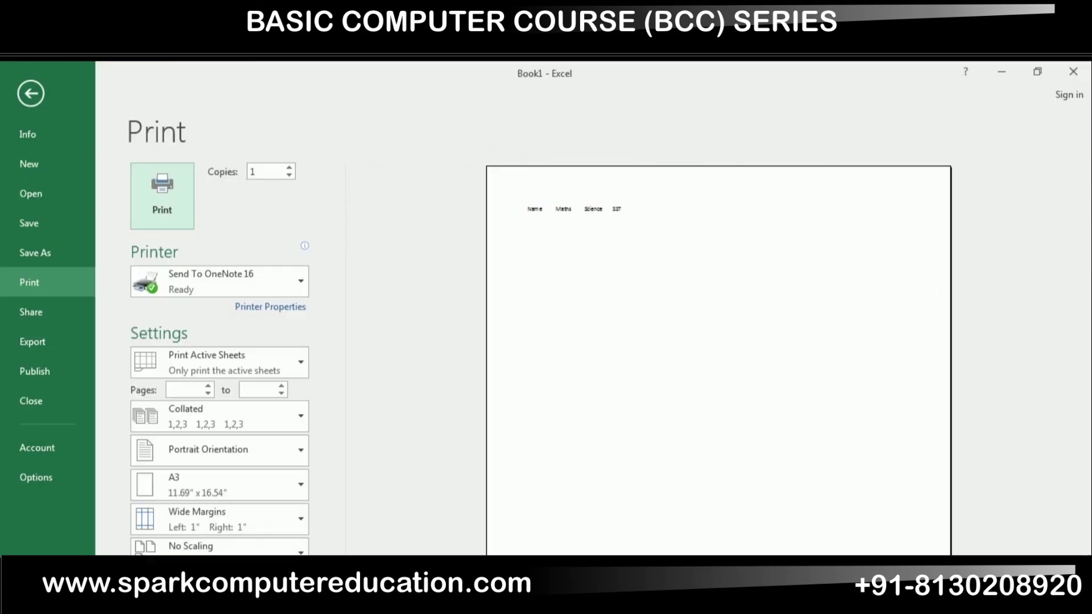
pyautogui.press('Escape')
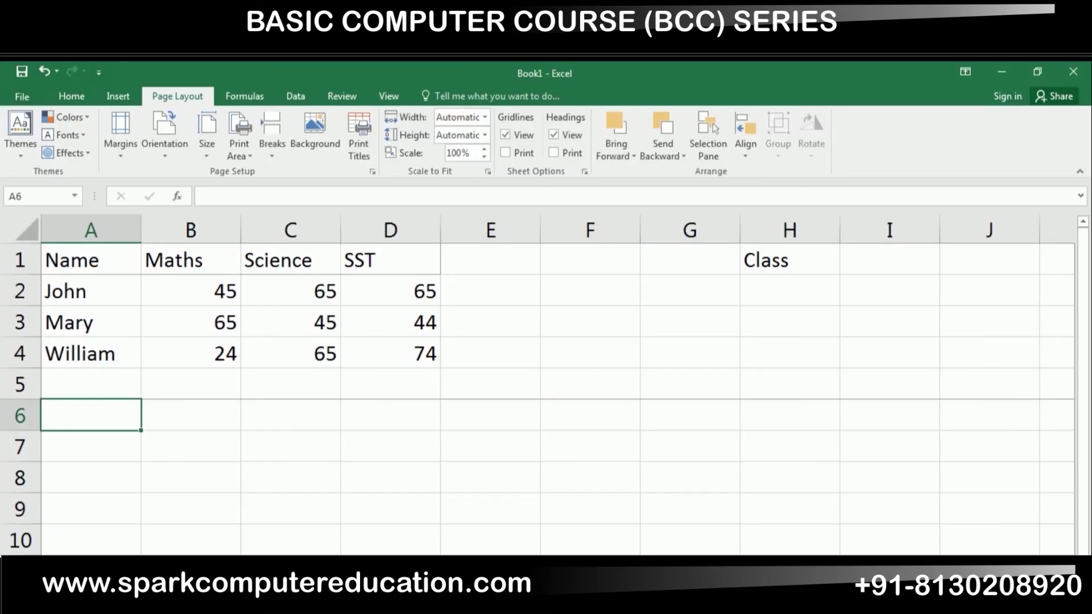